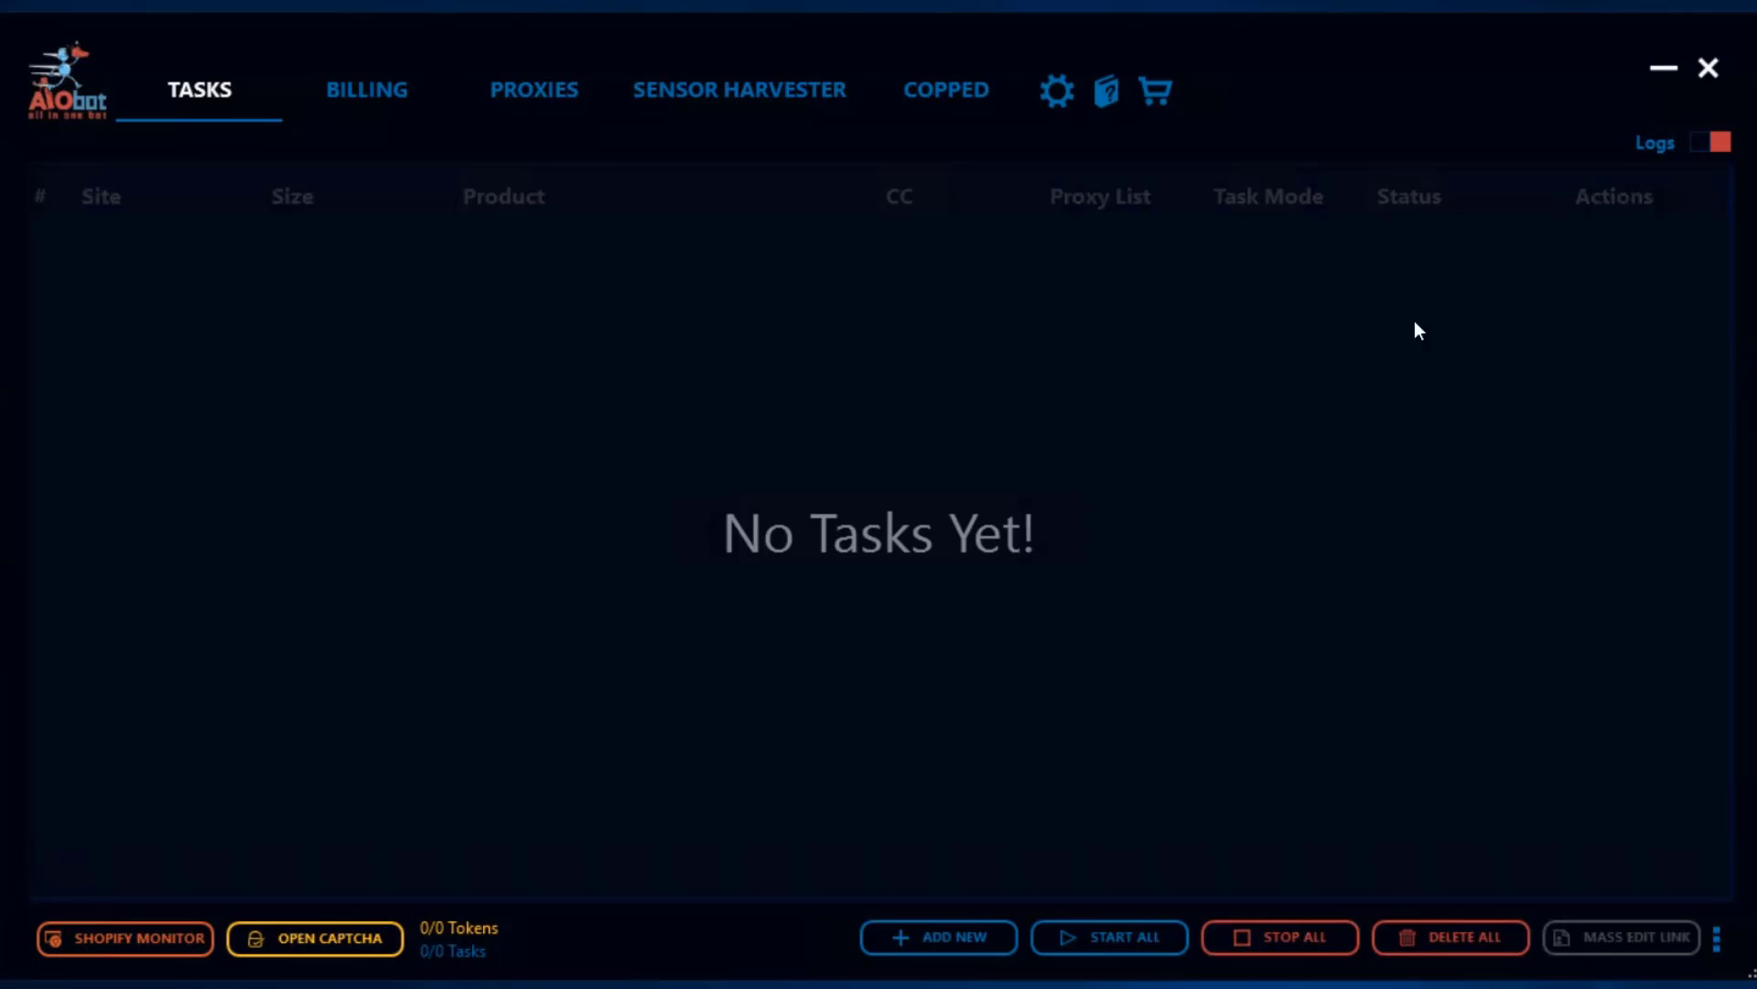
Review the saved billing profiles, proxy lists and site cookie counts, then return to the task list
left_click(365, 108)
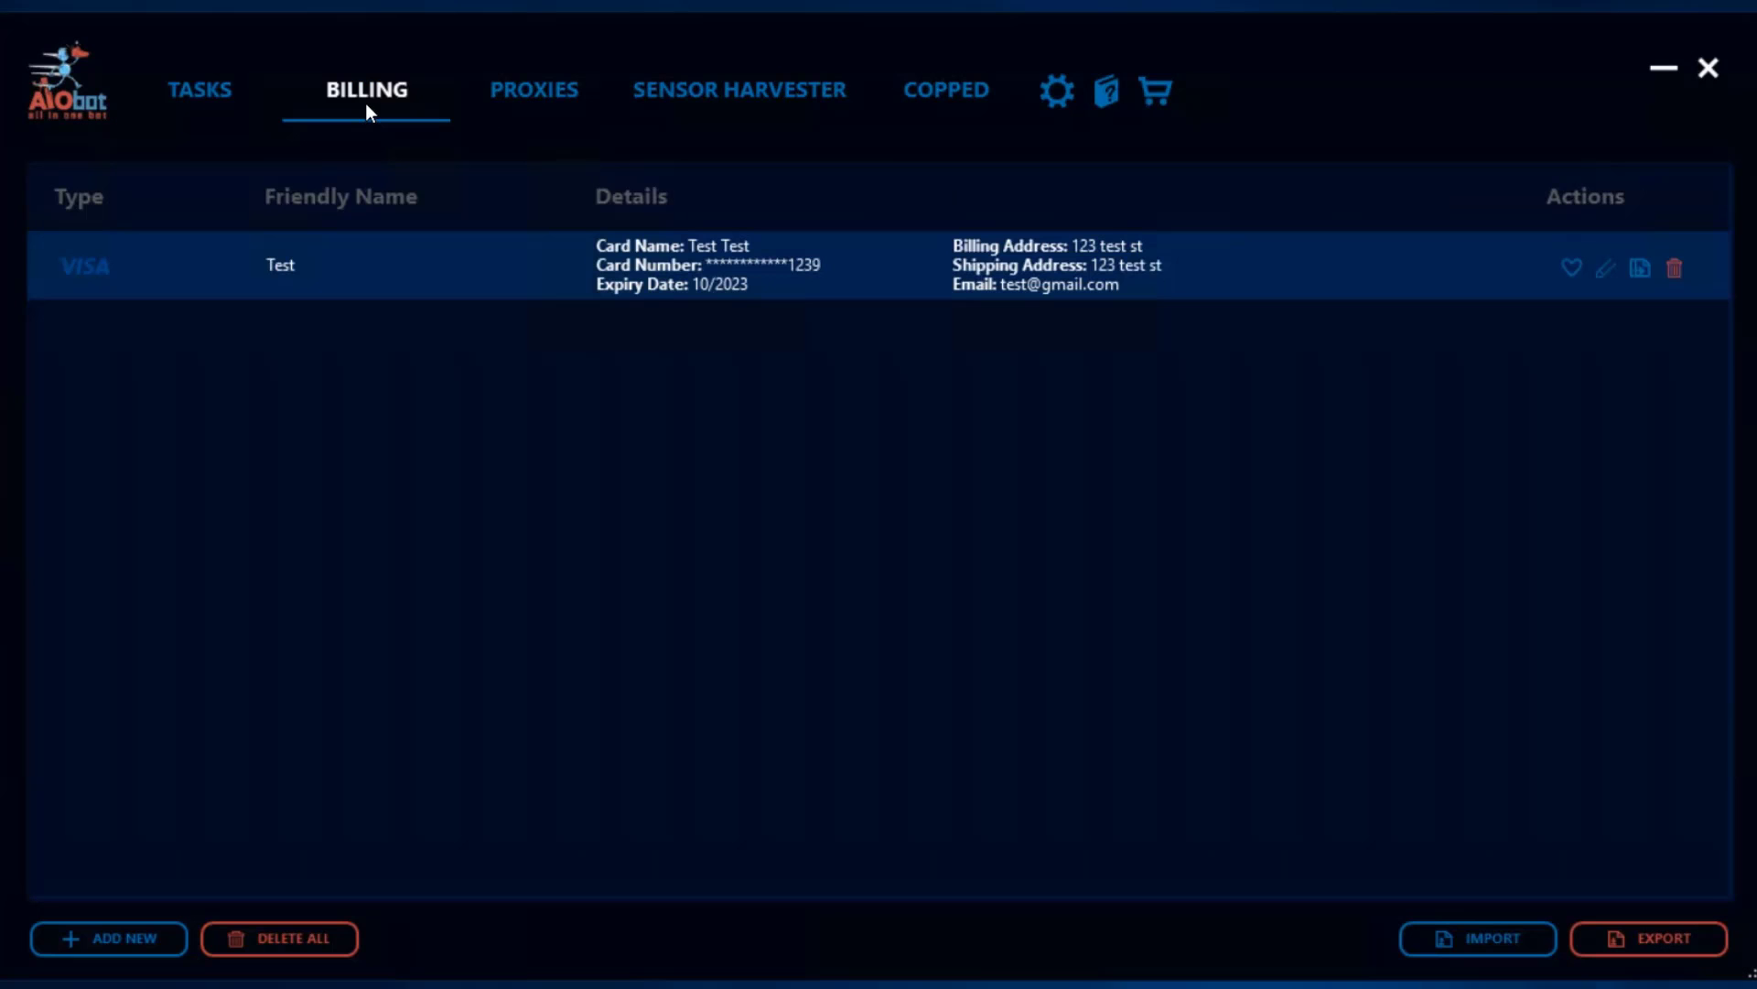
left_click(510, 94)
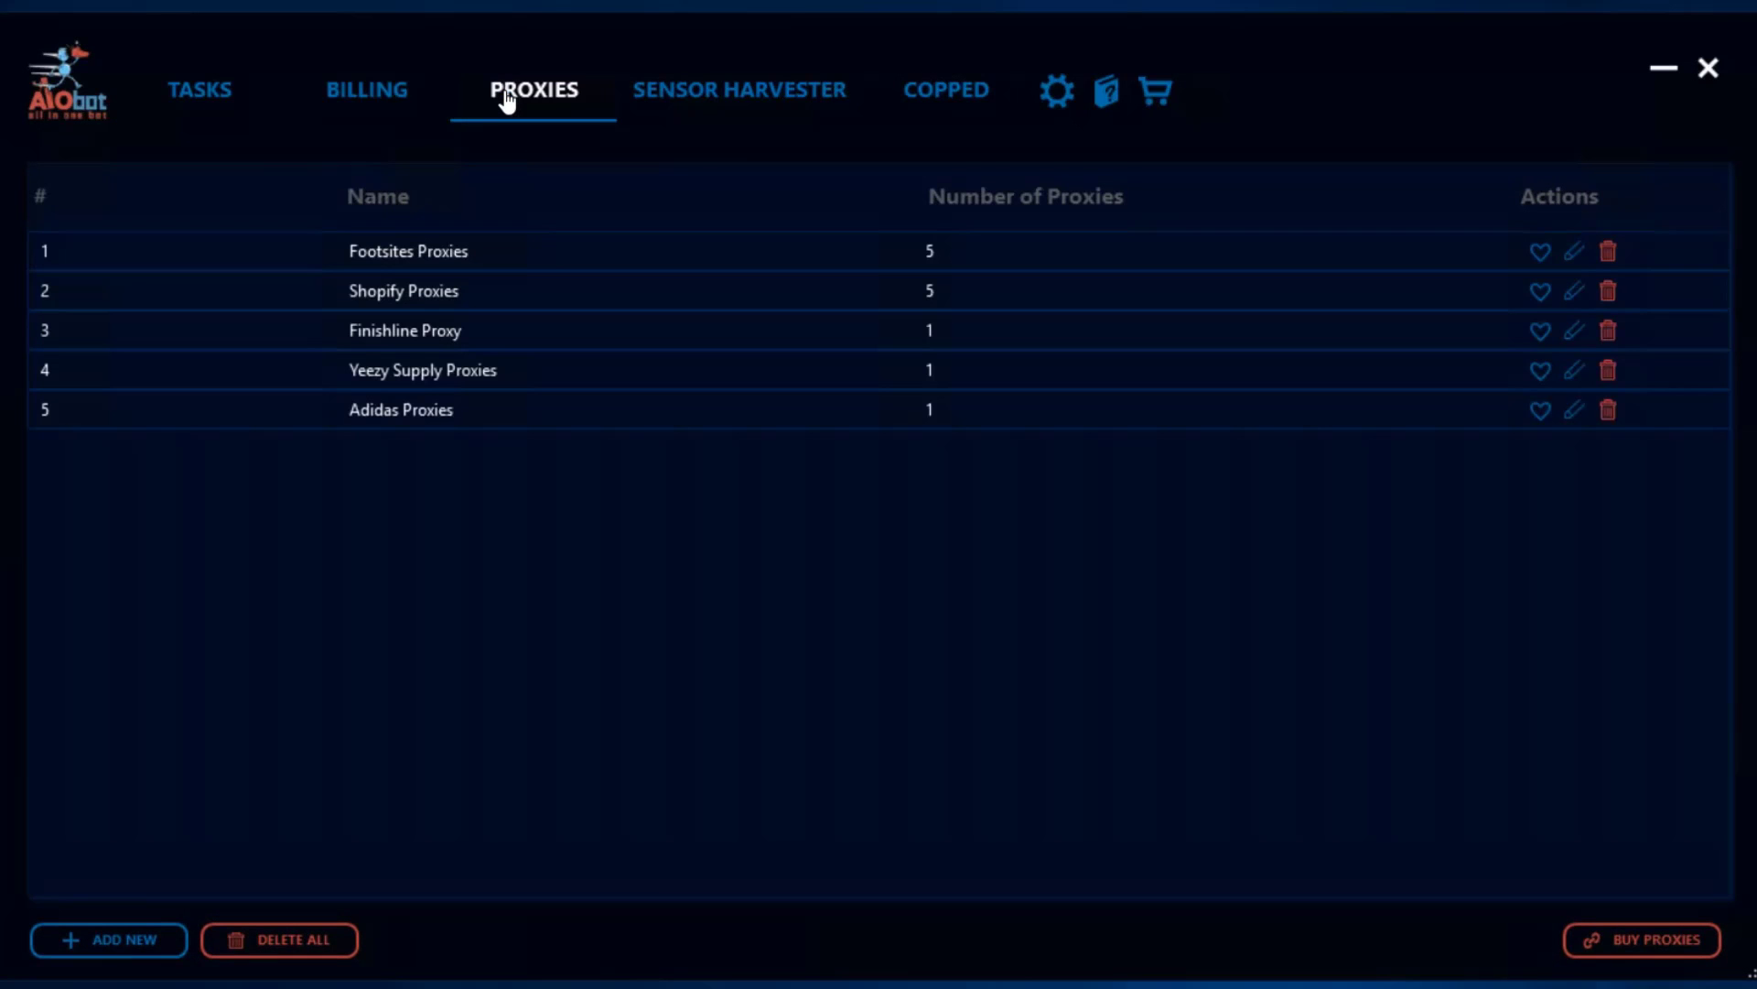
left_click(698, 107)
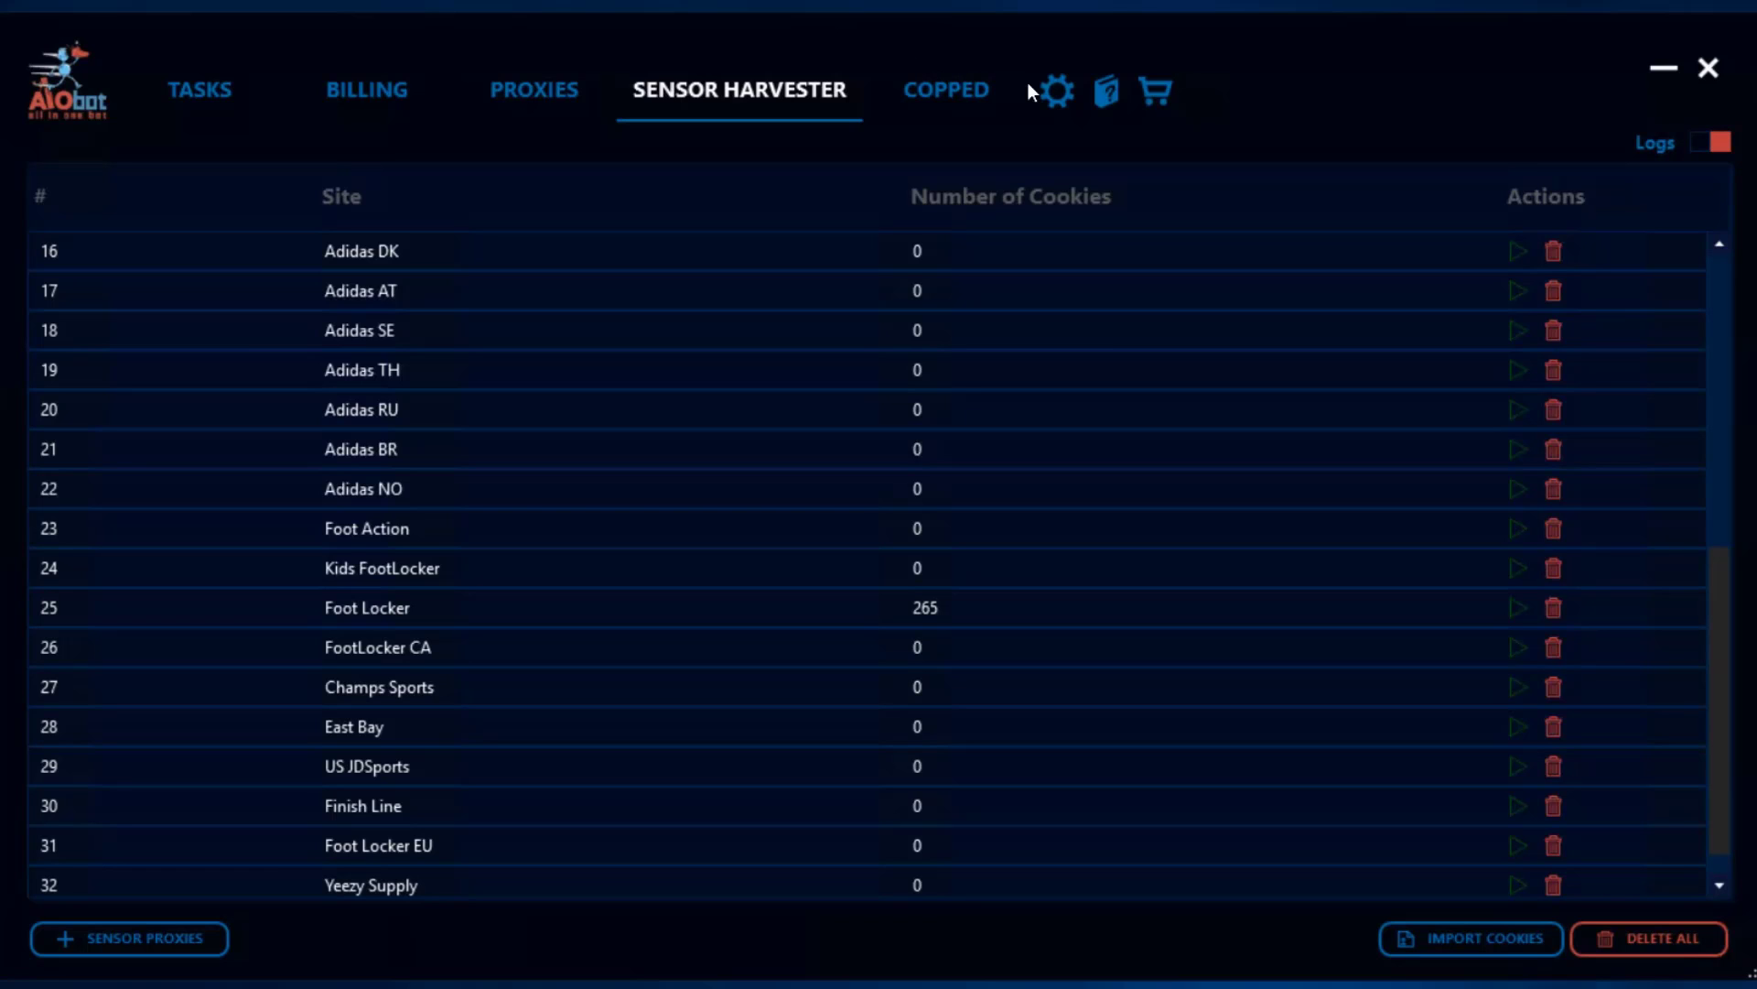
left_click(202, 101)
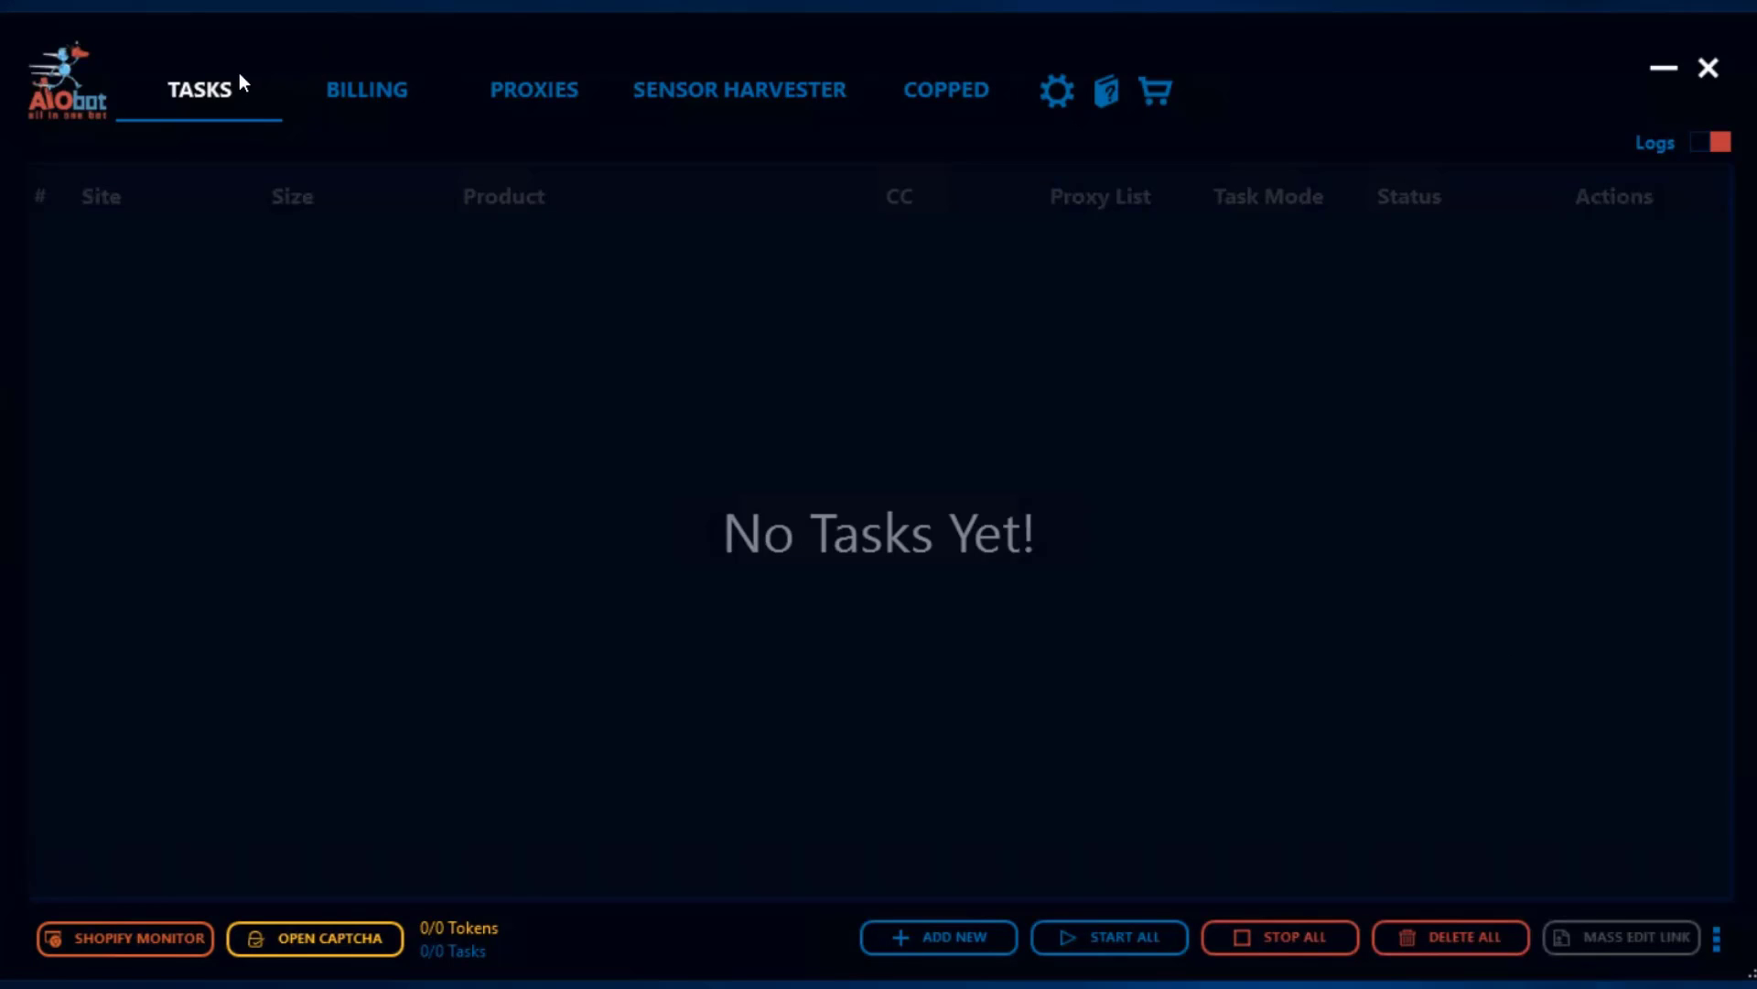
Create a new demandware task with Adidas US as its site
left_click(927, 946)
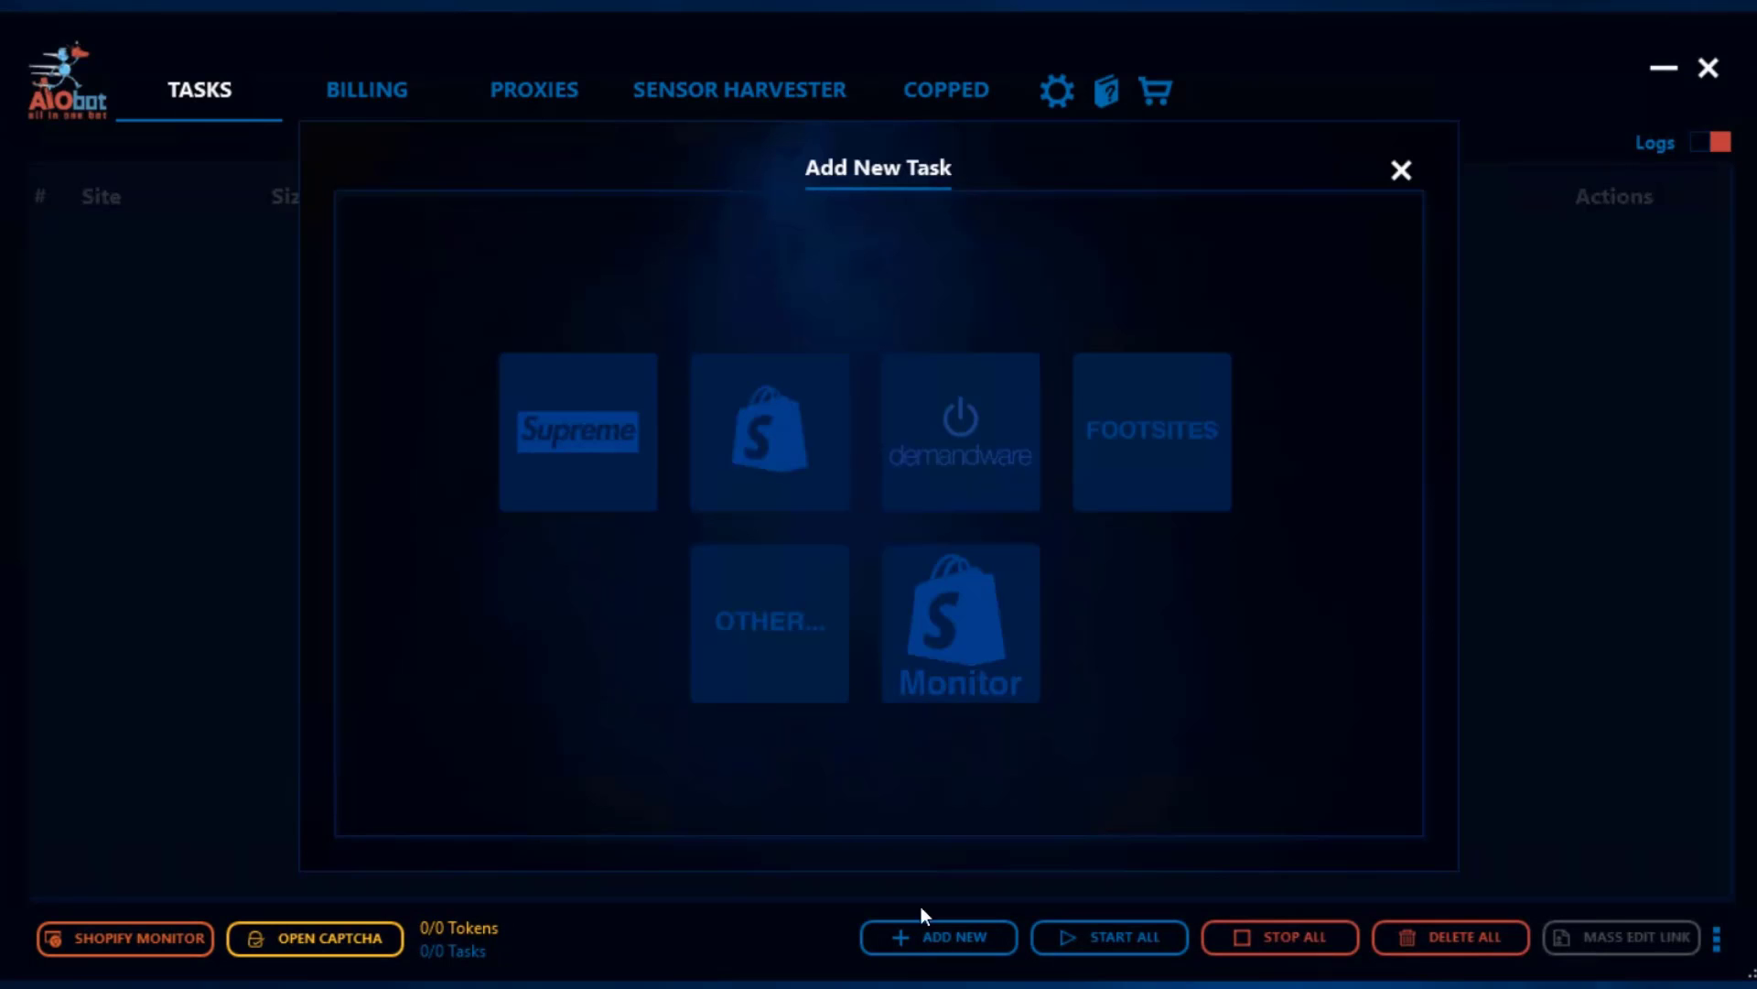
left_click(945, 484)
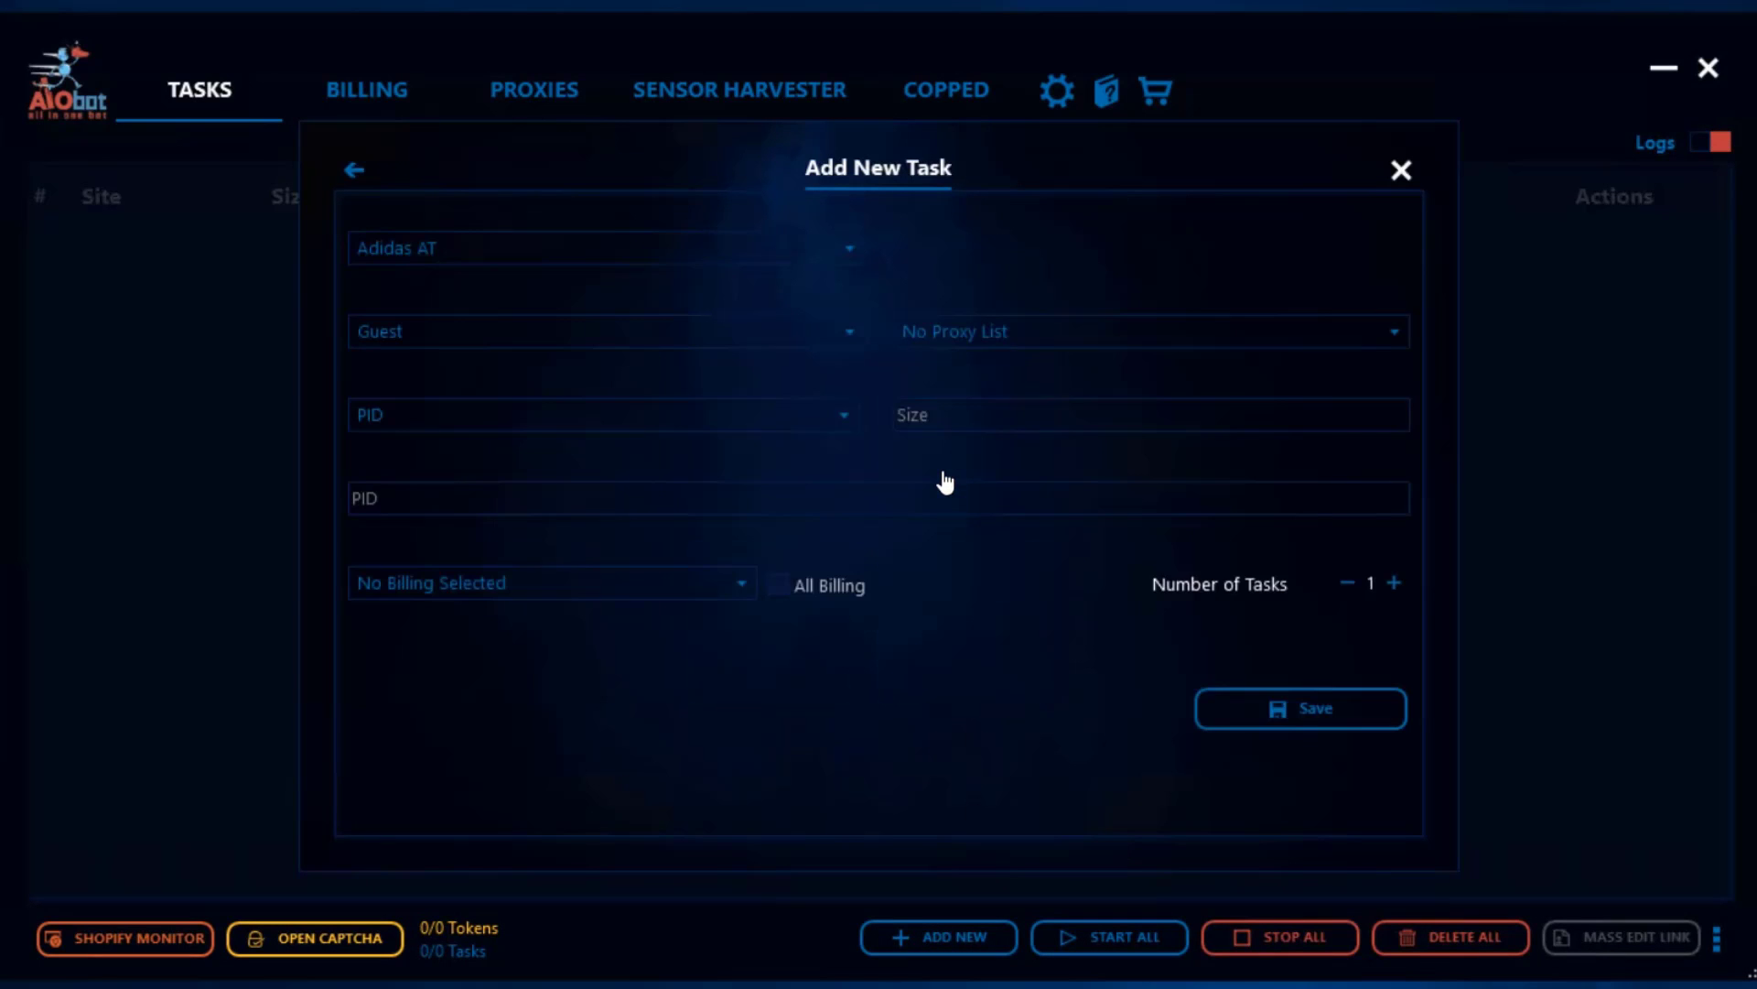
left_click(792, 258)
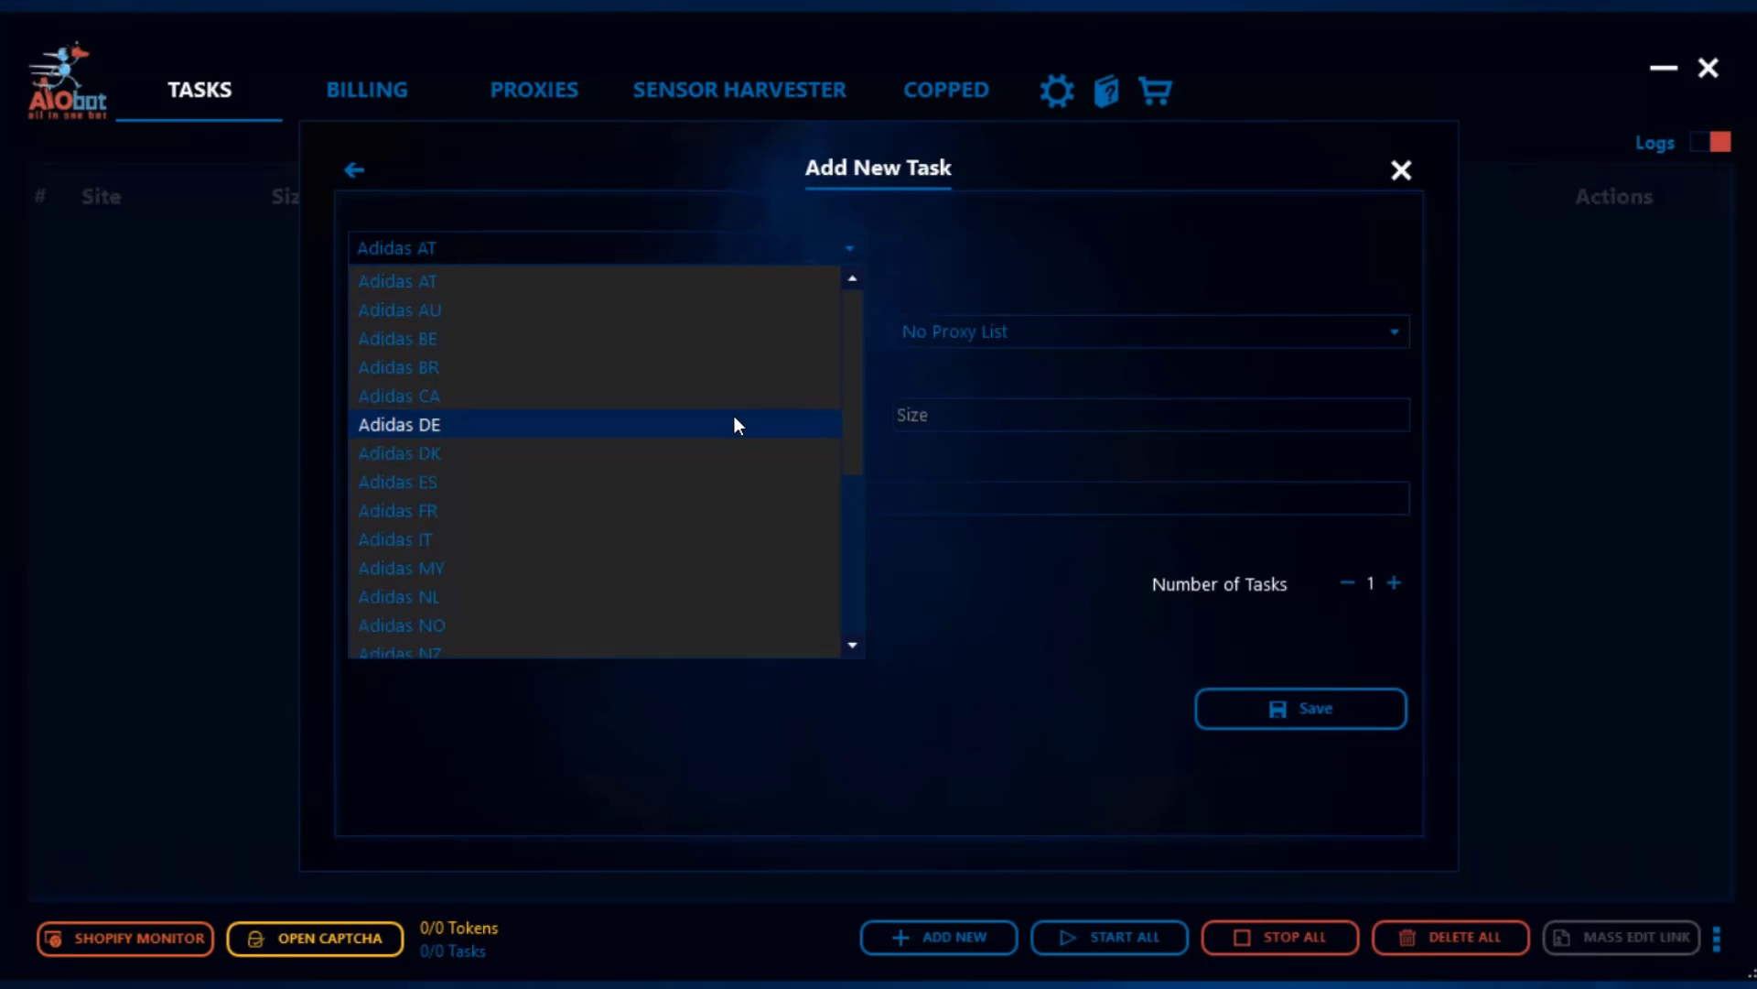
scroll(735, 423, "down", 2)
scroll(735, 424, "down", 2)
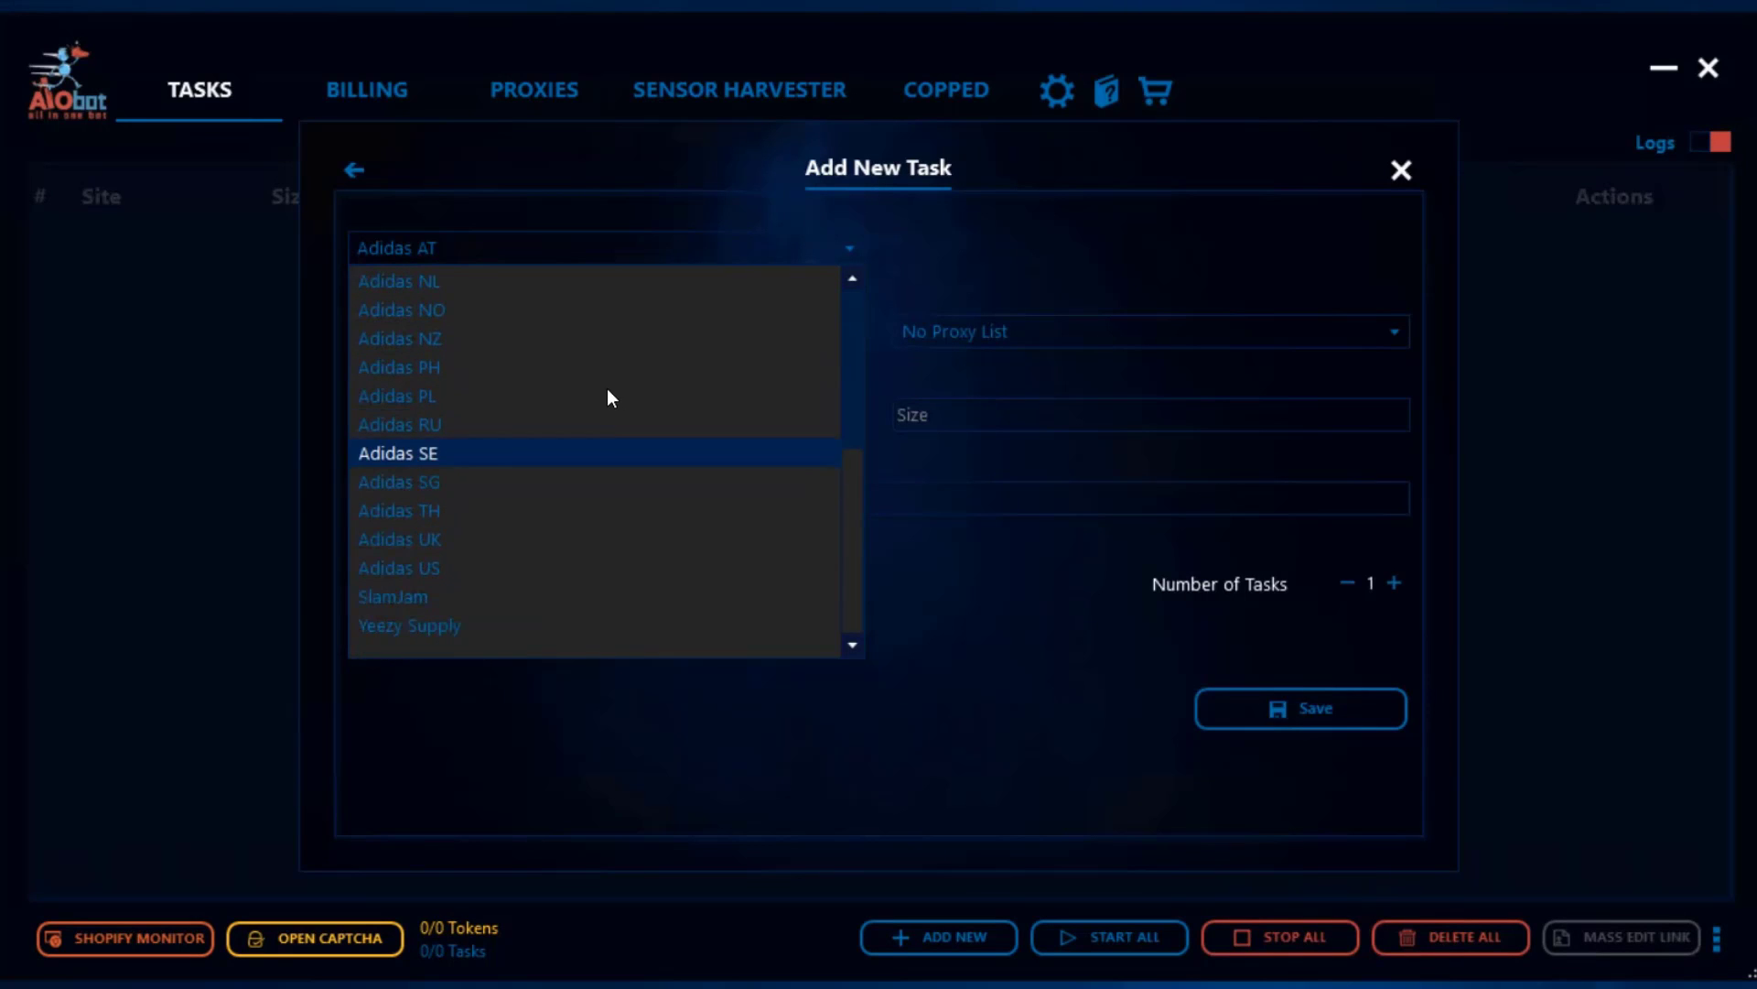
scroll(606, 385, "up", 3)
scroll(606, 384, "up", 3)
scroll(604, 389, "down", 6)
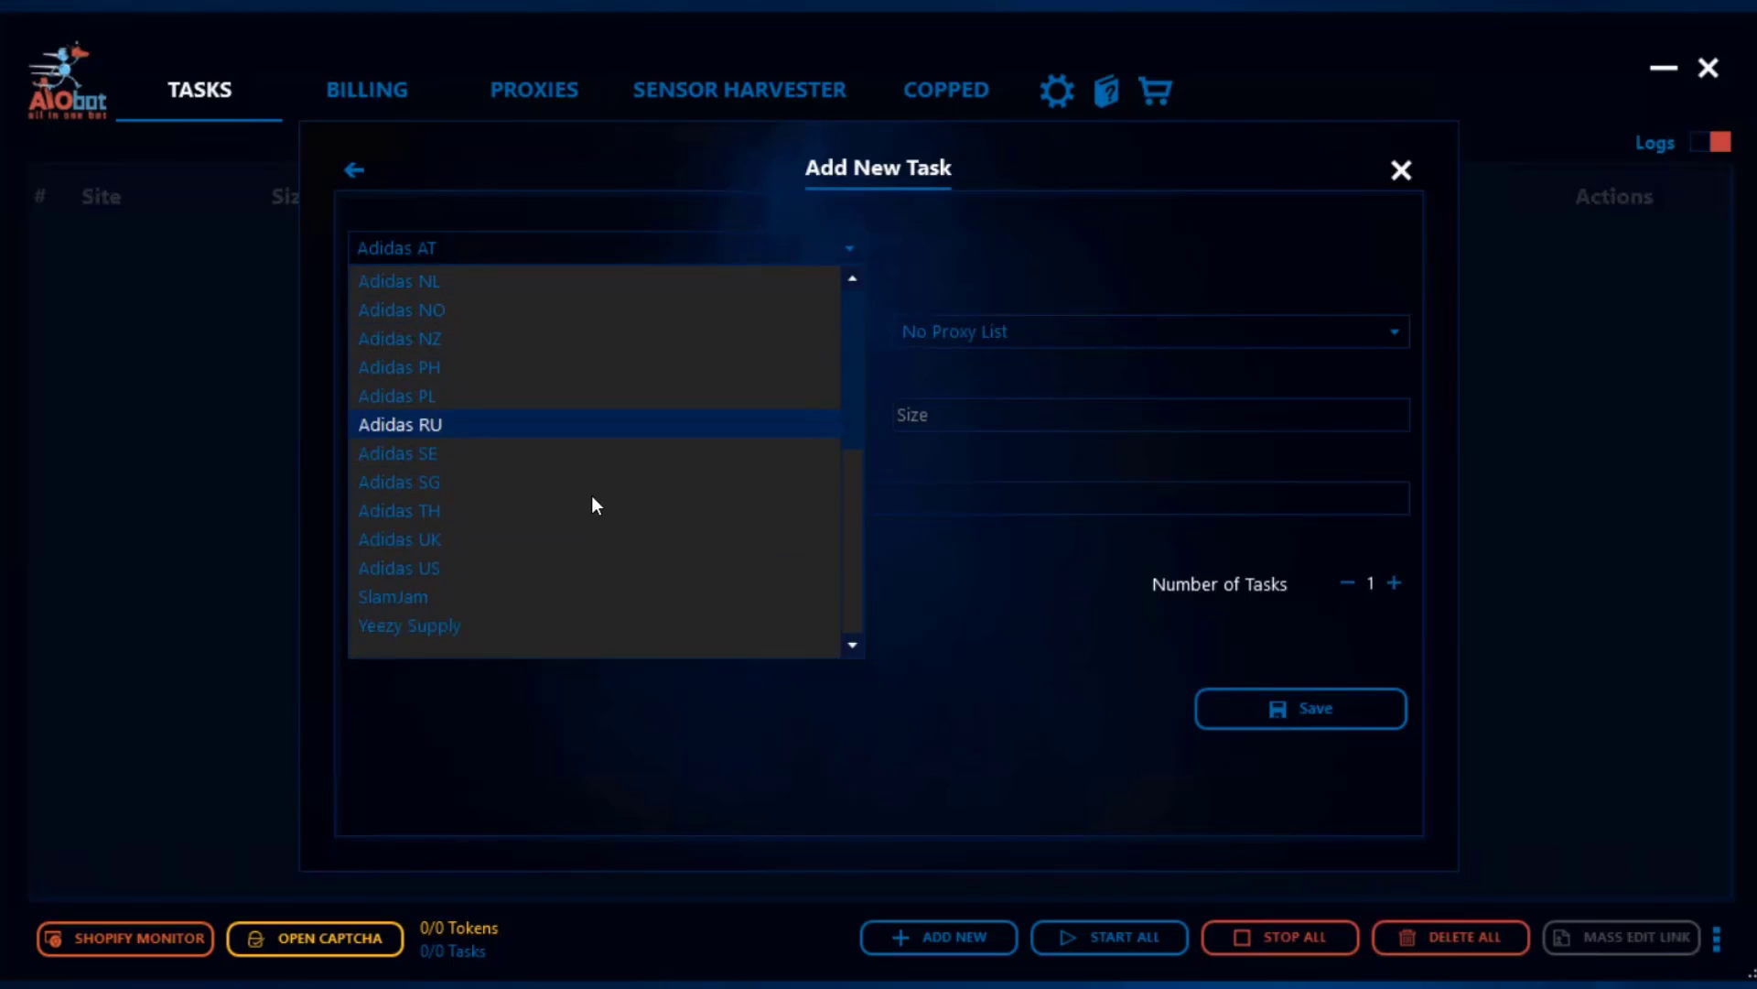
left_click(506, 567)
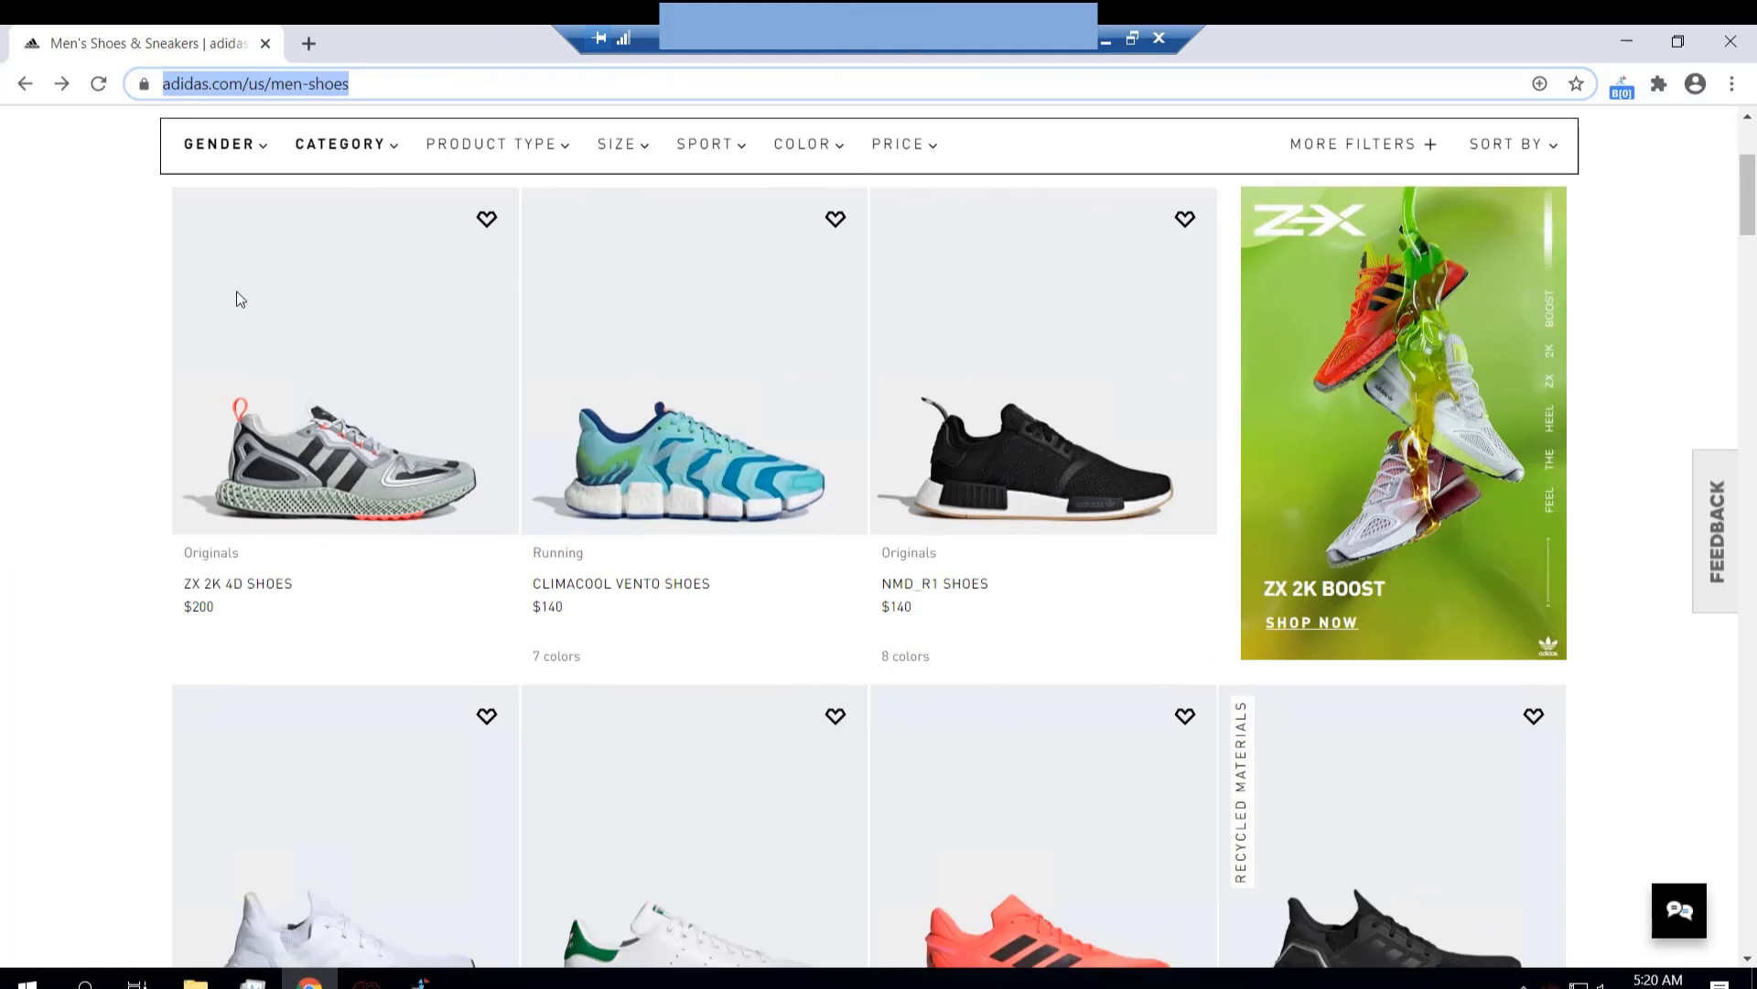
mouse_move(1042, 464)
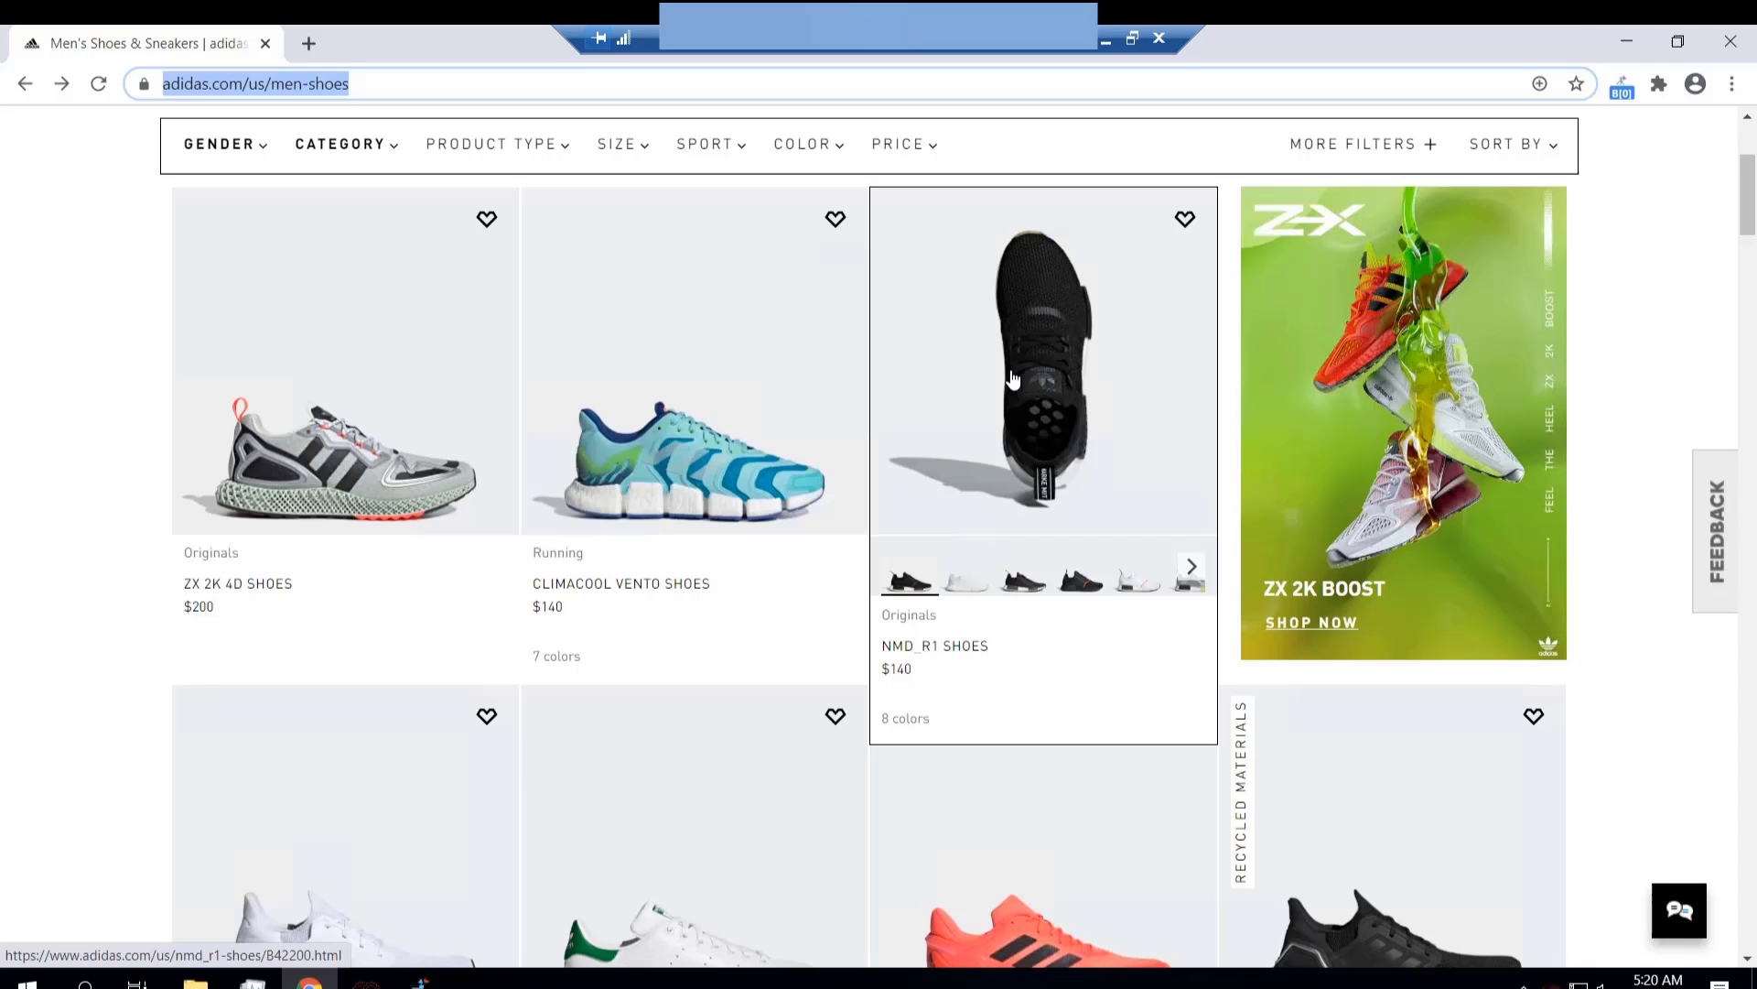
Open the NMD_R1 shoes page and select product code B42200 in its address
left_click(1008, 370)
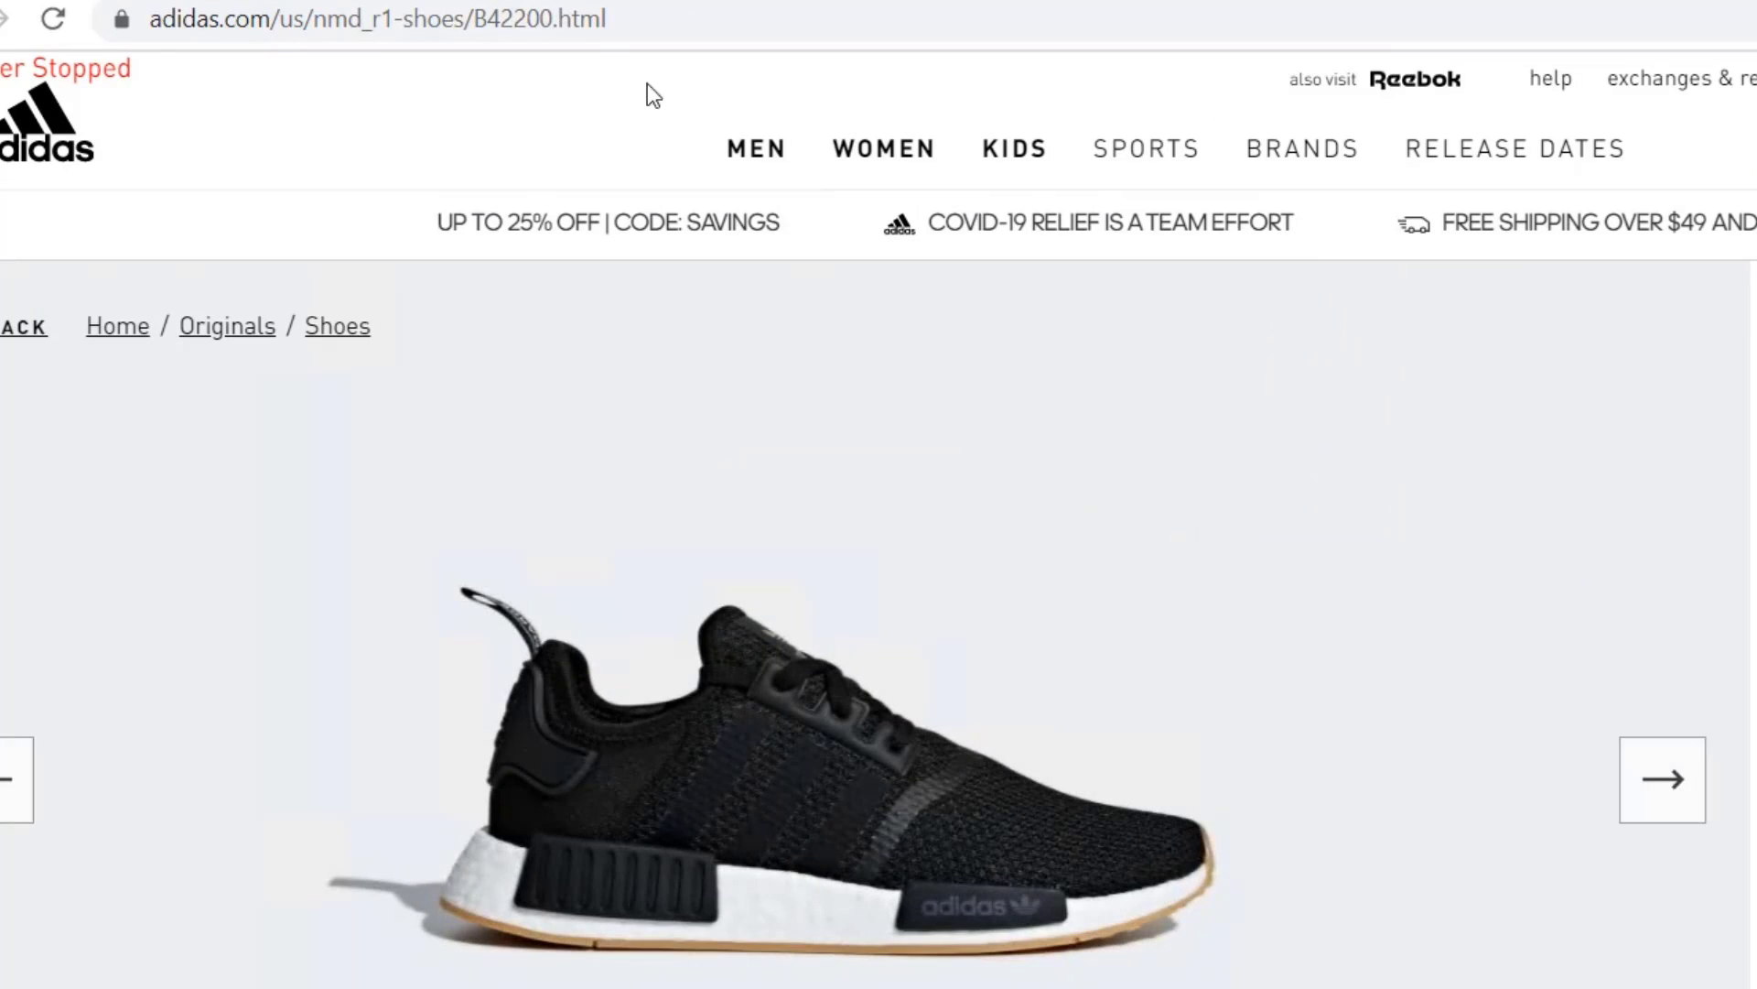
double_click(515, 26)
key("ctrl+c")
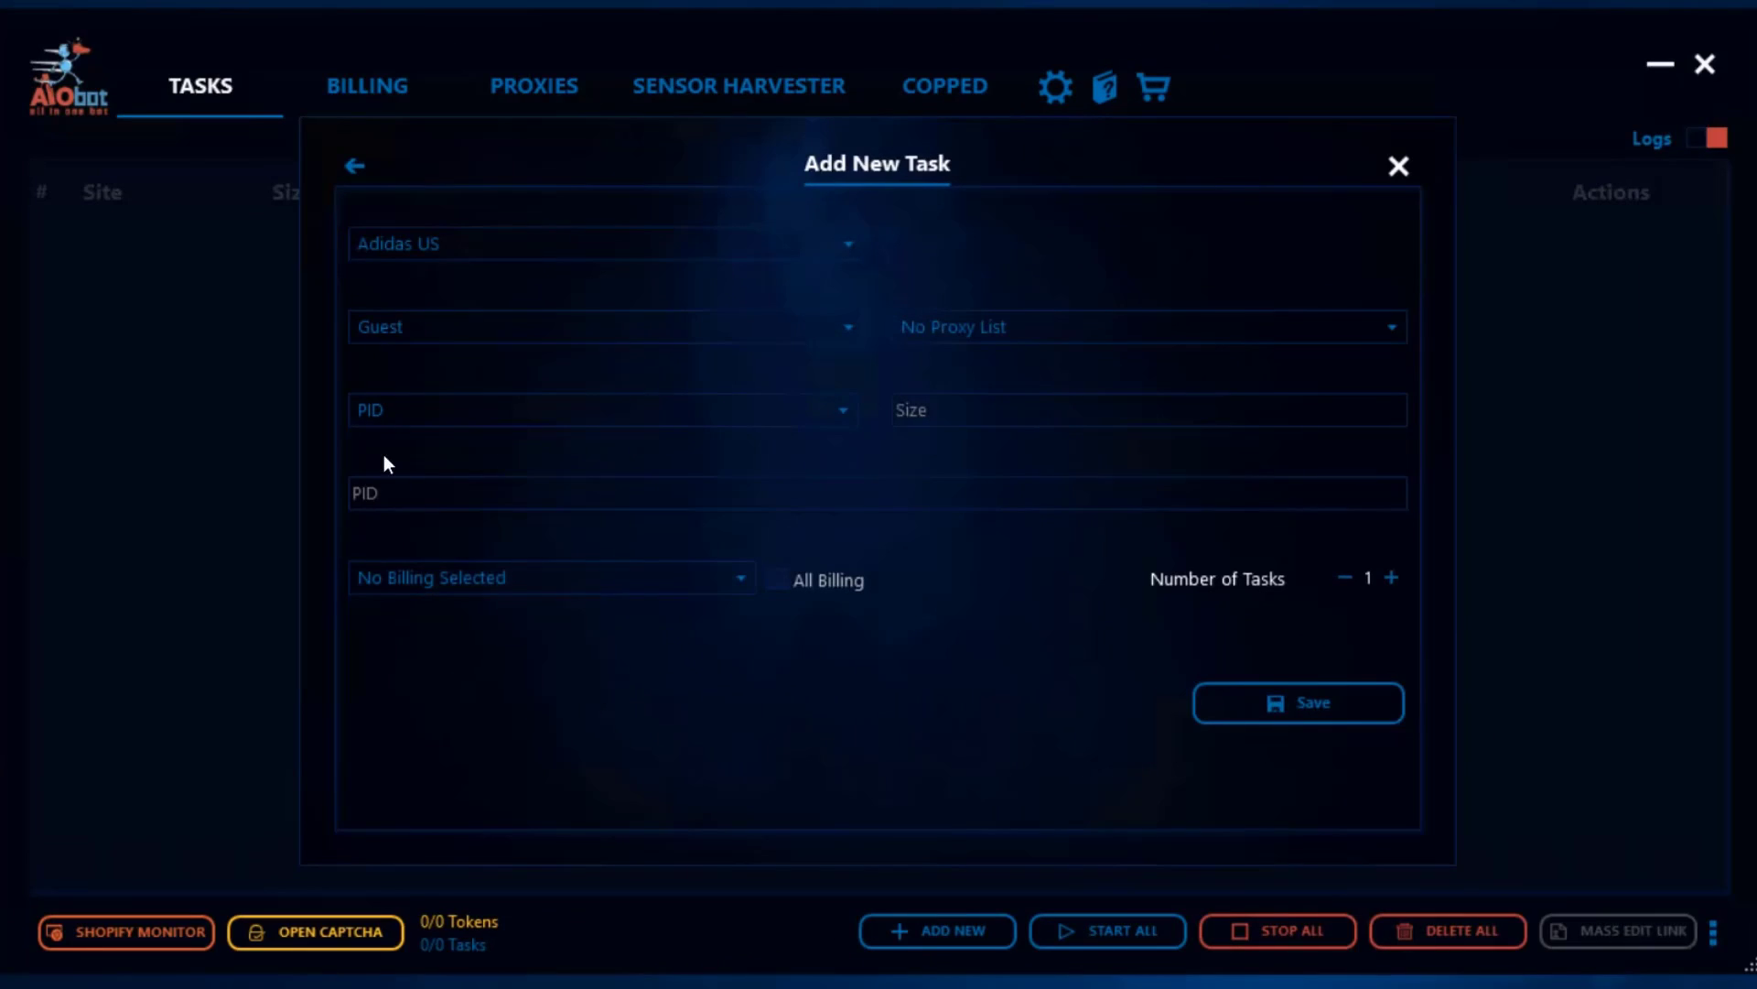
Paste B42200 as the task's PID and assign the Adidas Proxies list
left_click(405, 494)
key("ctrl+v")
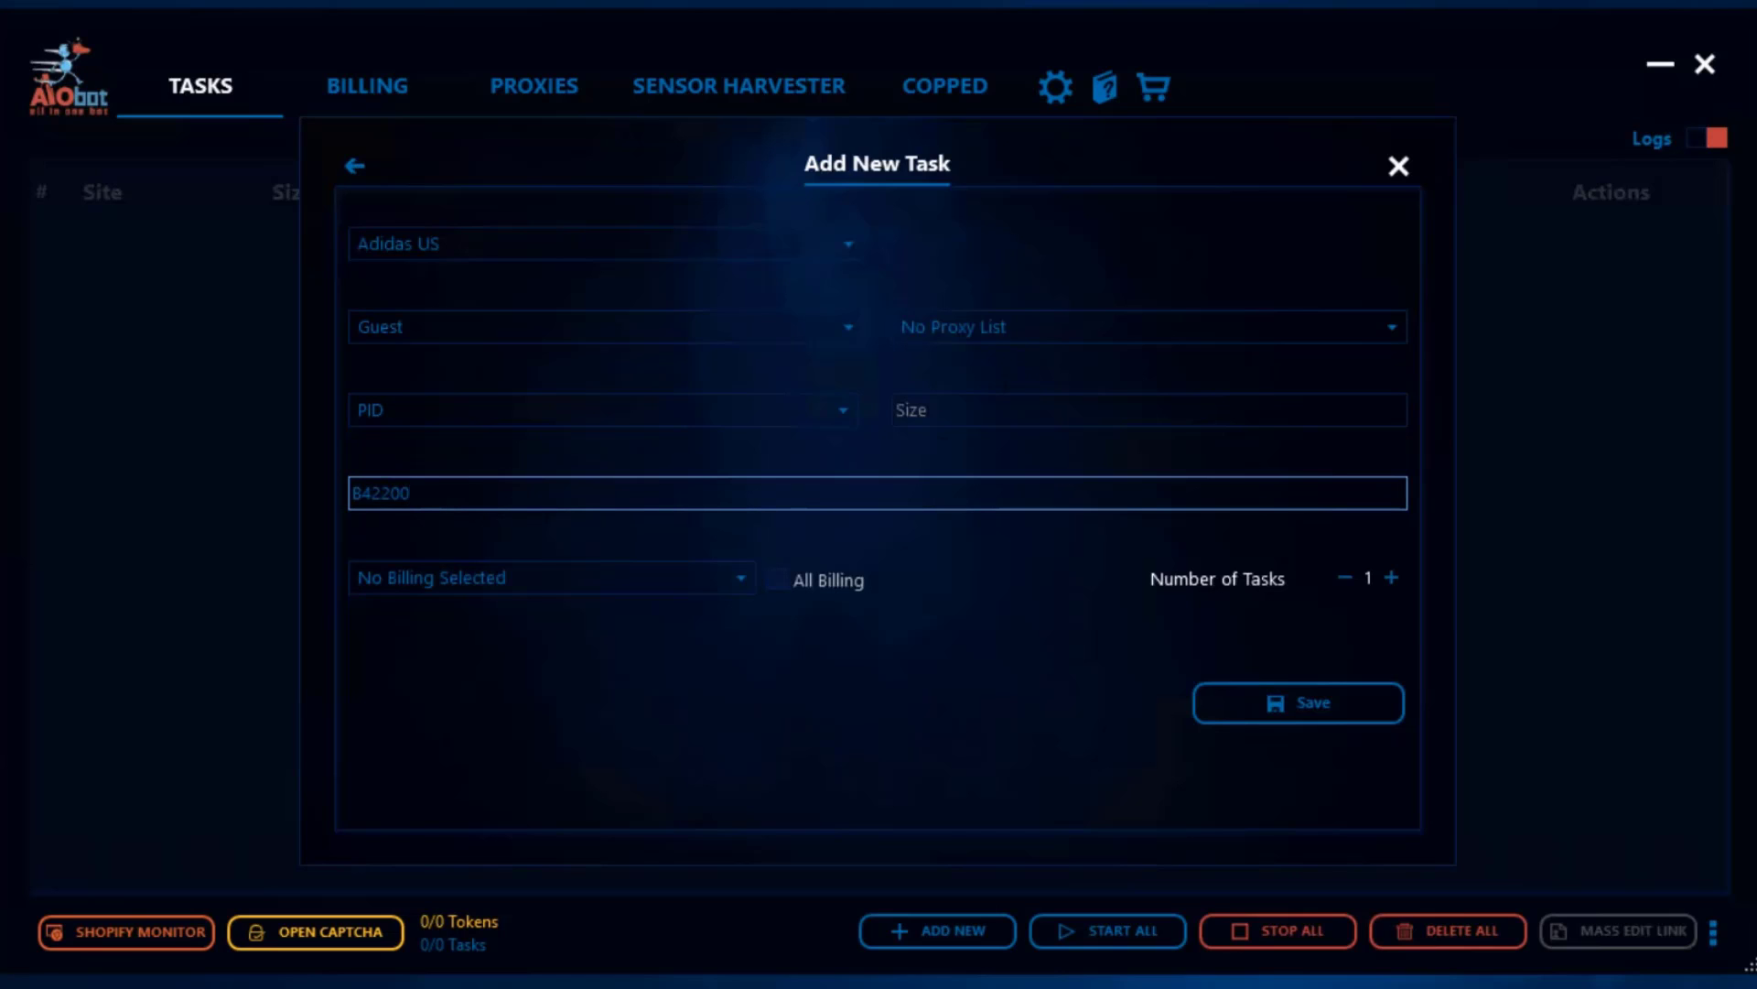
left_click(1015, 340)
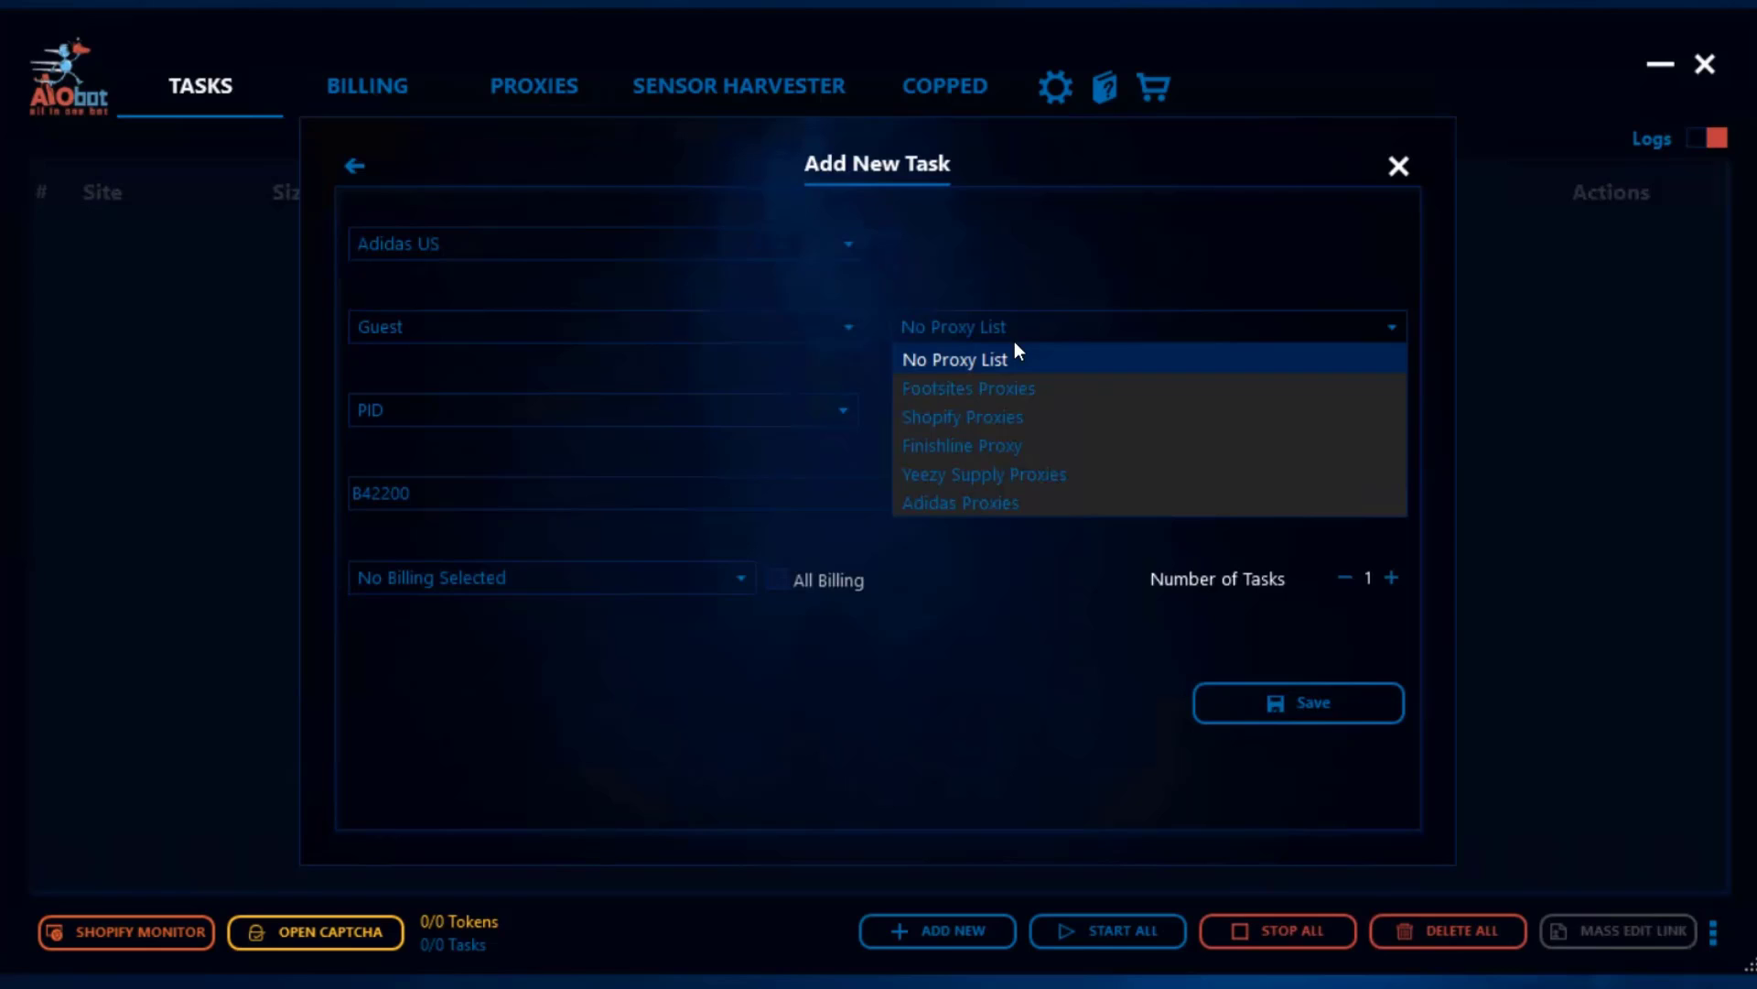
left_click(1004, 502)
left_click(975, 420)
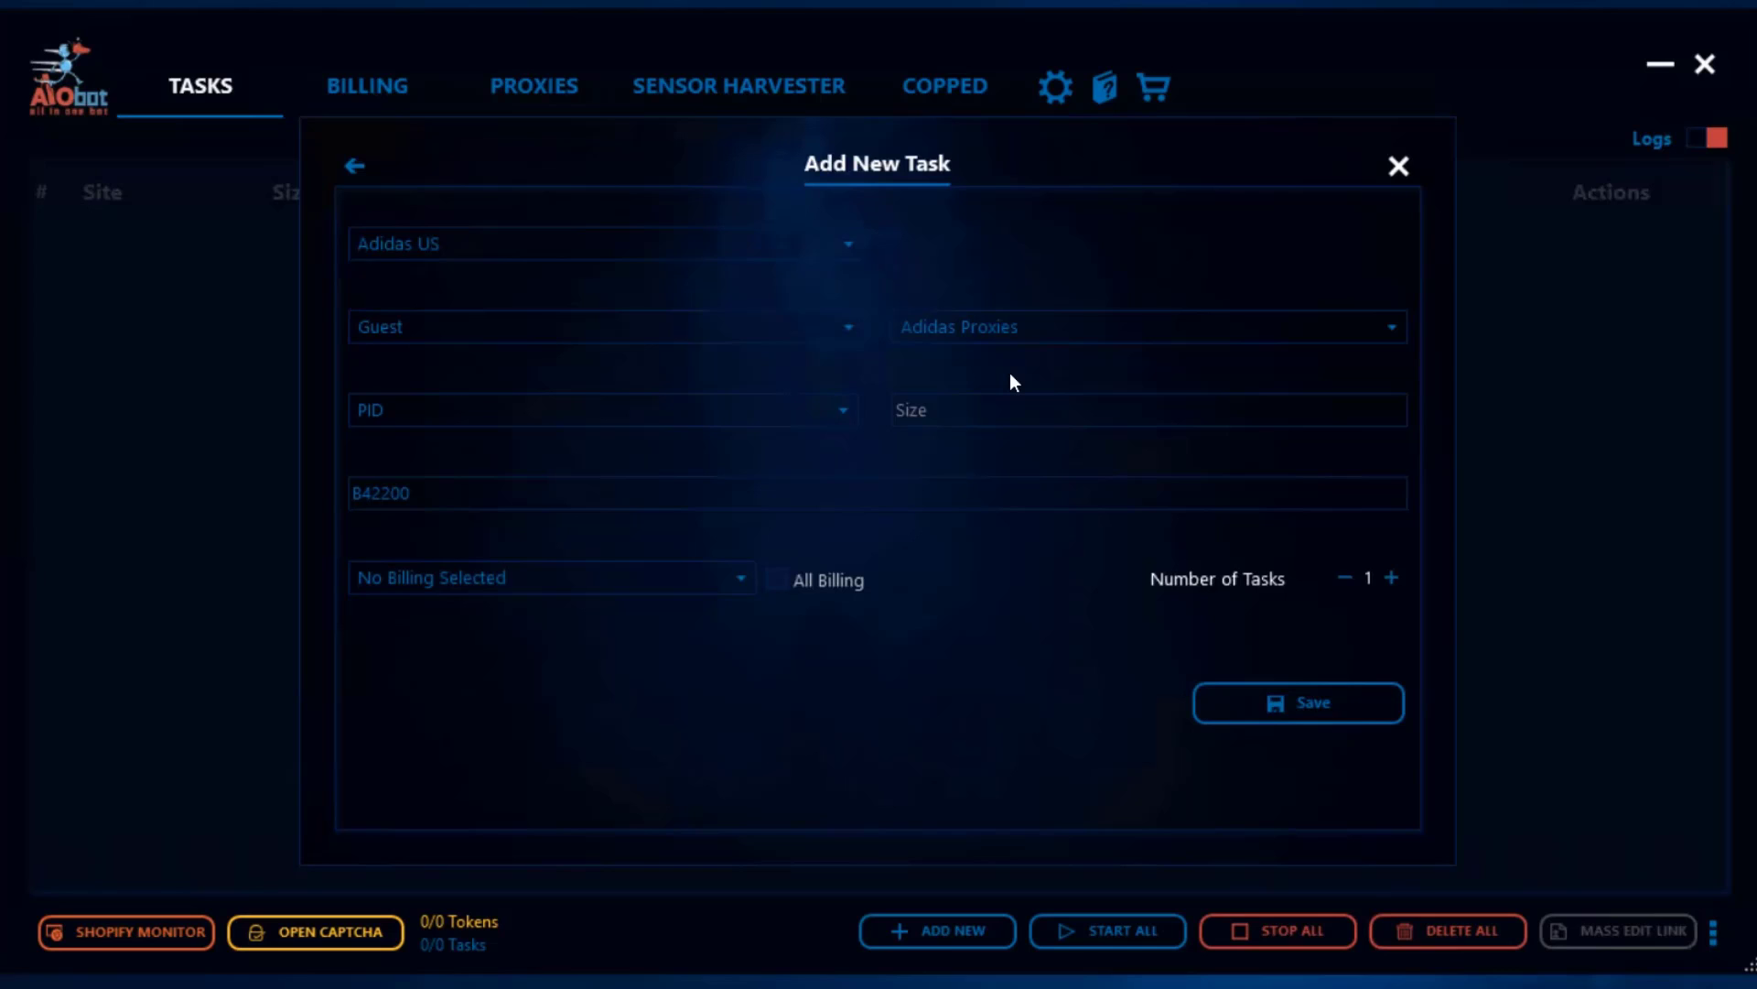
Replace the entered sizes 5&6&7 with size 'random'
left_click(940, 403)
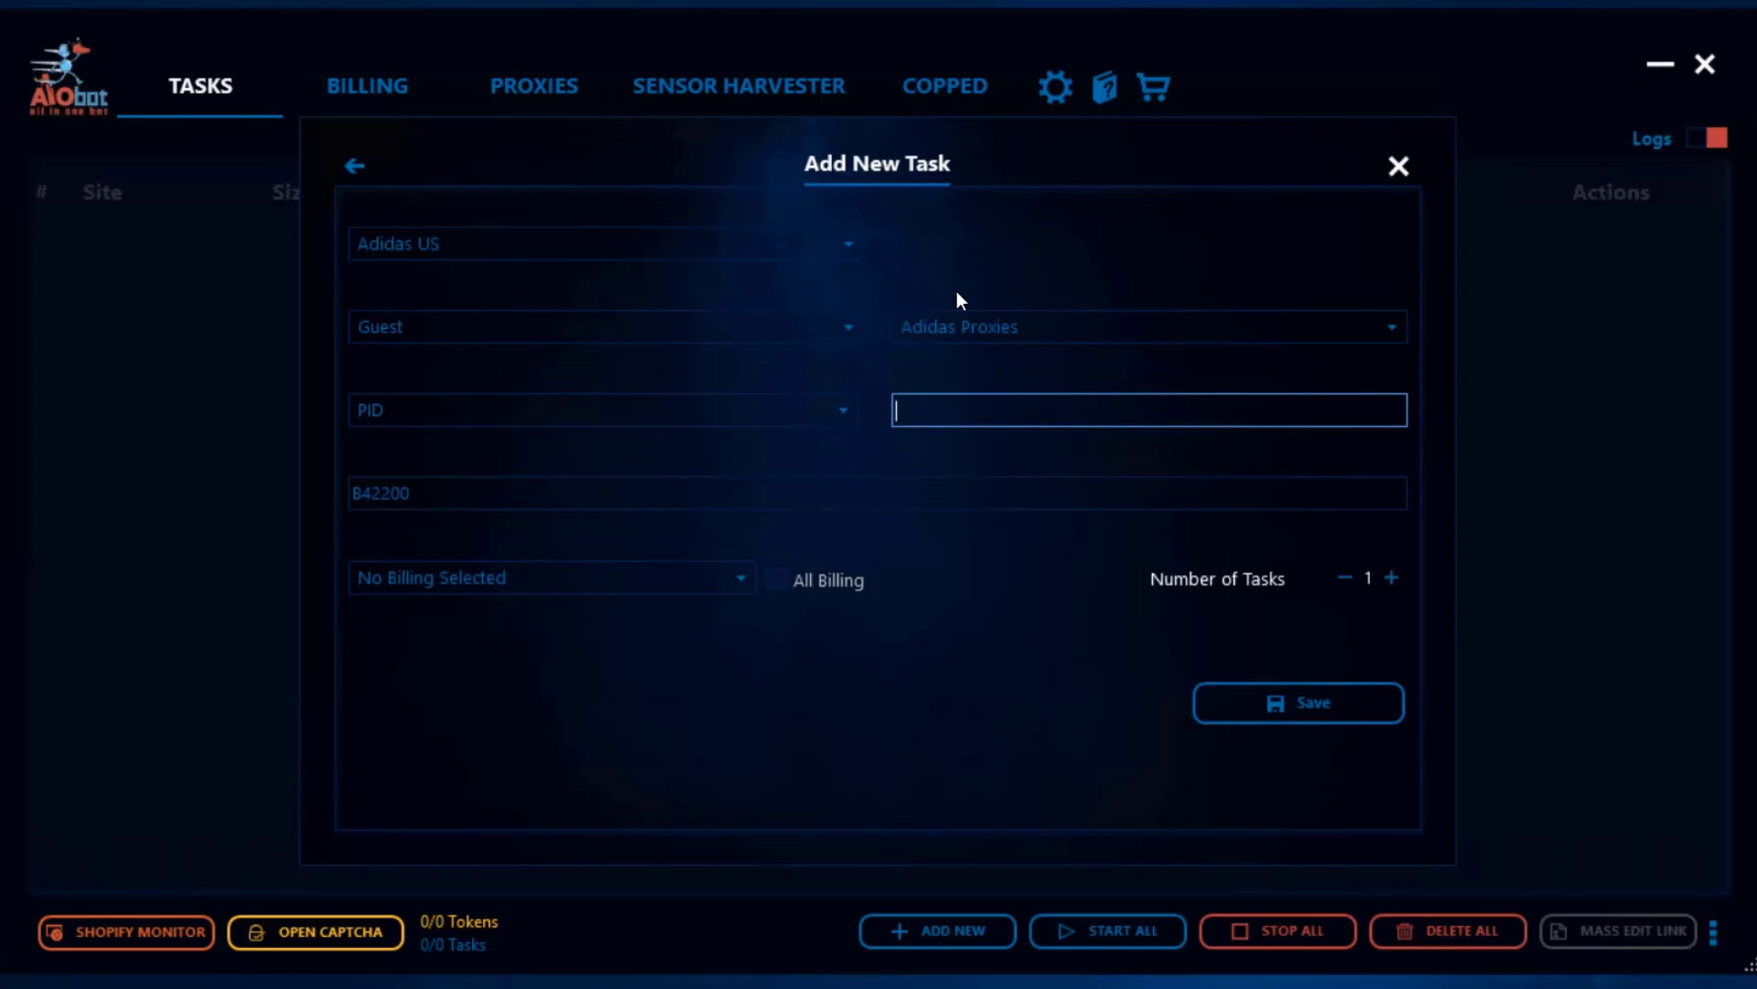
type("5")
type("&6")
type("&7")
key("BackSpace")
key("BackSpace")
key("BackSpace")
key("BackSpace")
key("BackSpace")
type("random")
Bill the task to the Test profile, set the task count to 6, and save
left_click(739, 586)
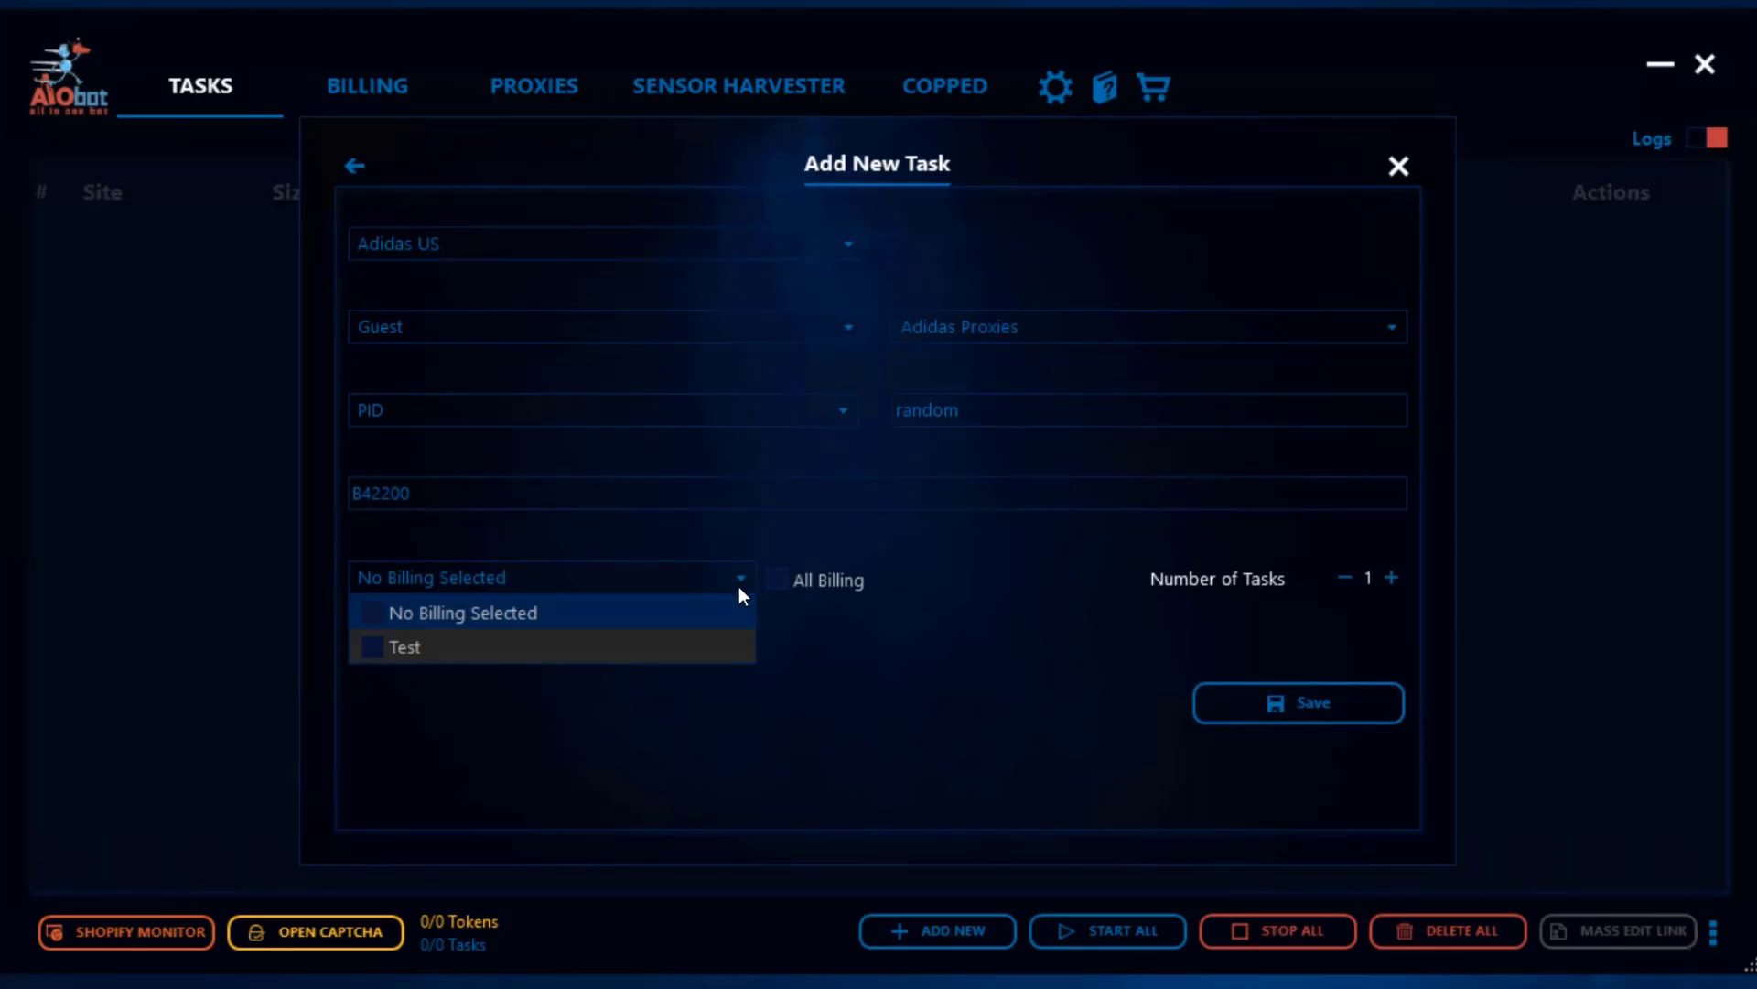
left_click(376, 654)
left_click(680, 773)
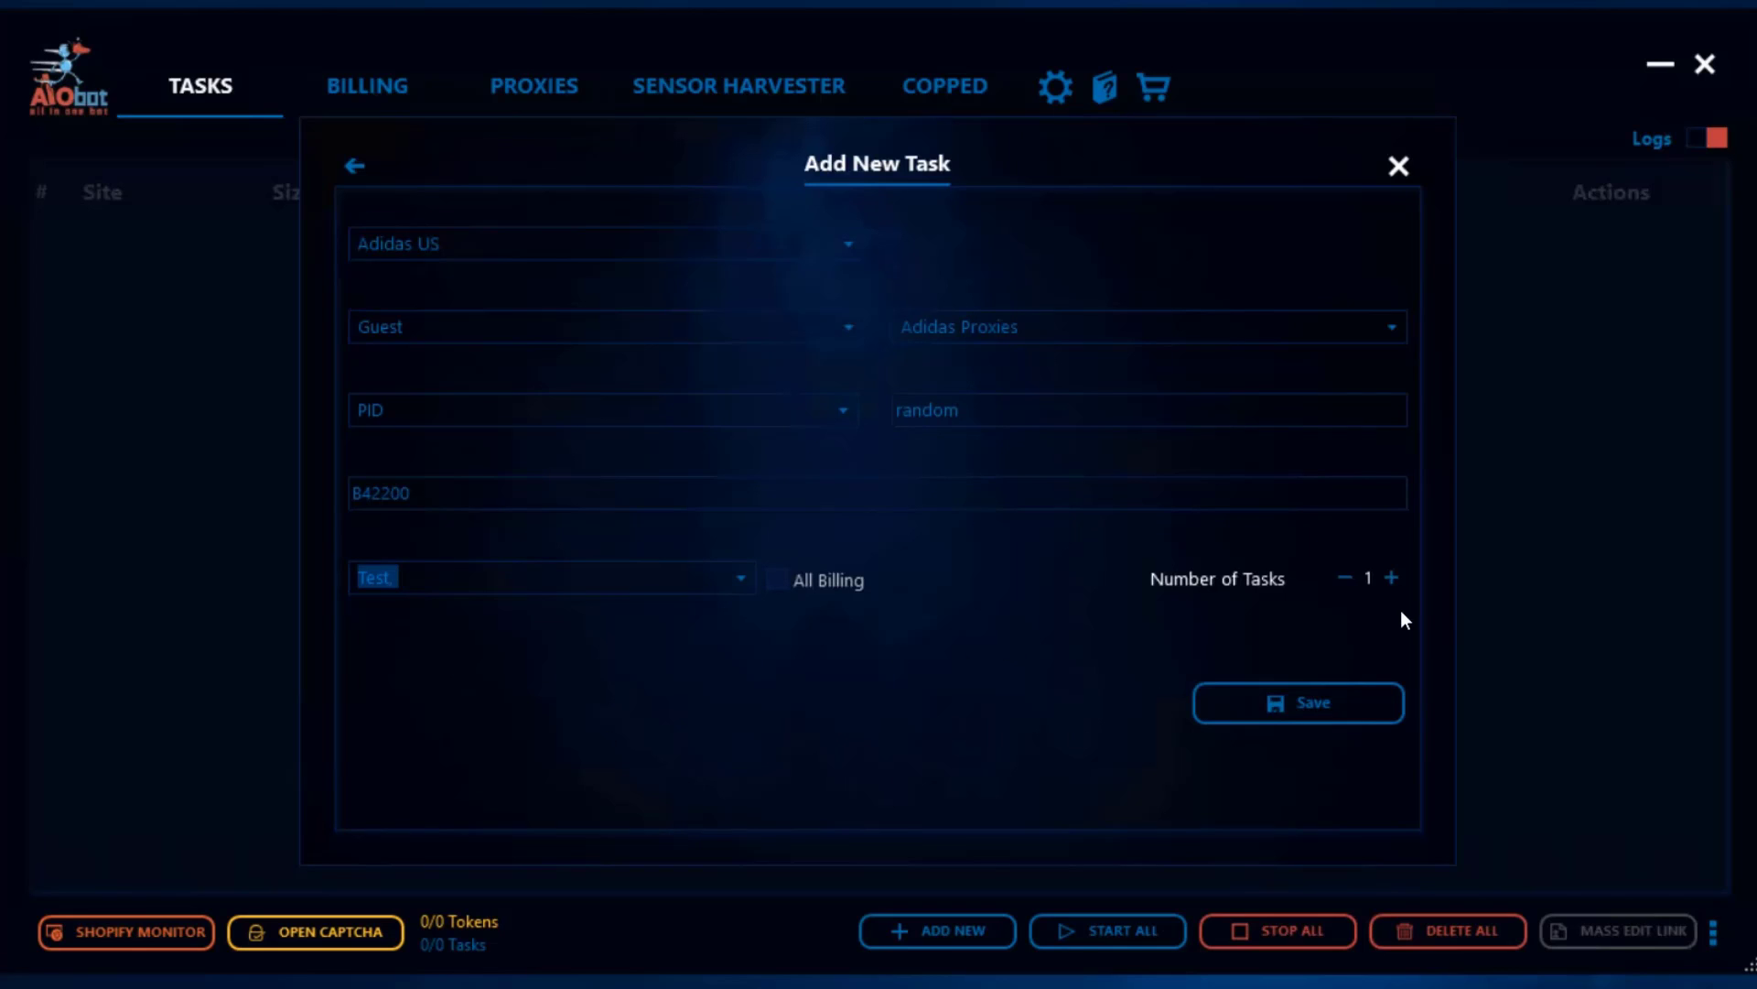
left_click(1391, 581)
left_click(1390, 580)
left_click(1391, 581)
left_click(1300, 708)
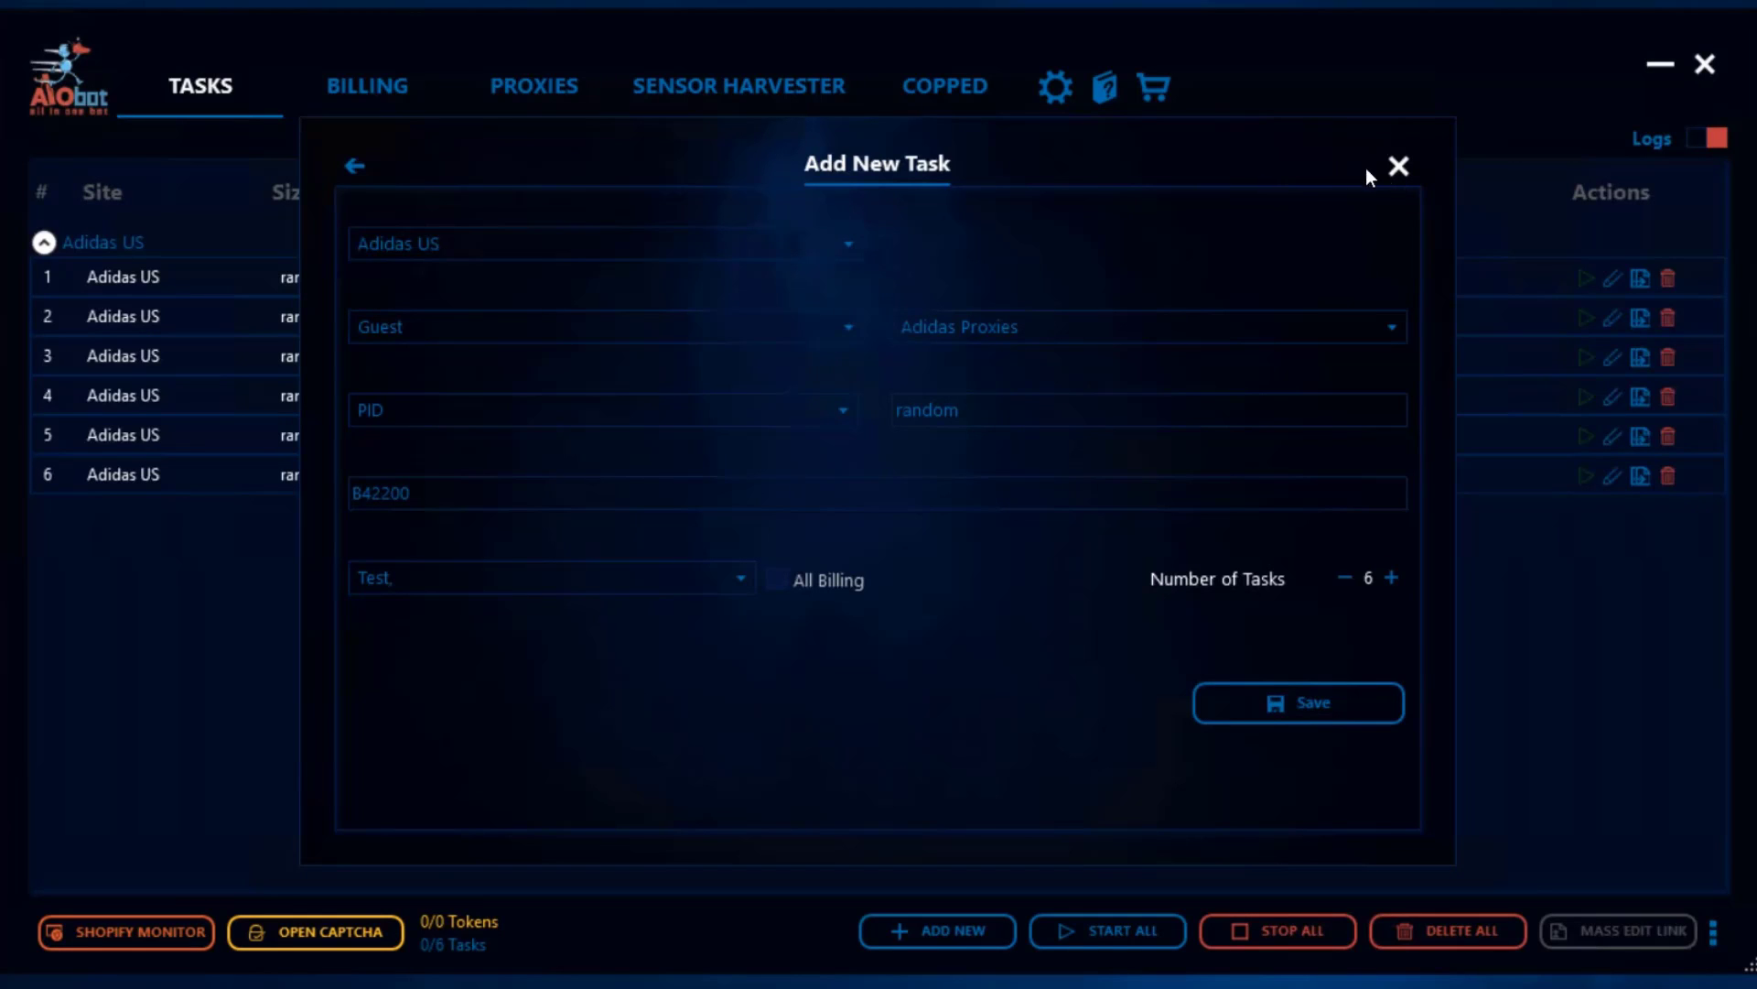
Close the Add New Task dialog to view the six Adidas US tasks
left_click(1395, 170)
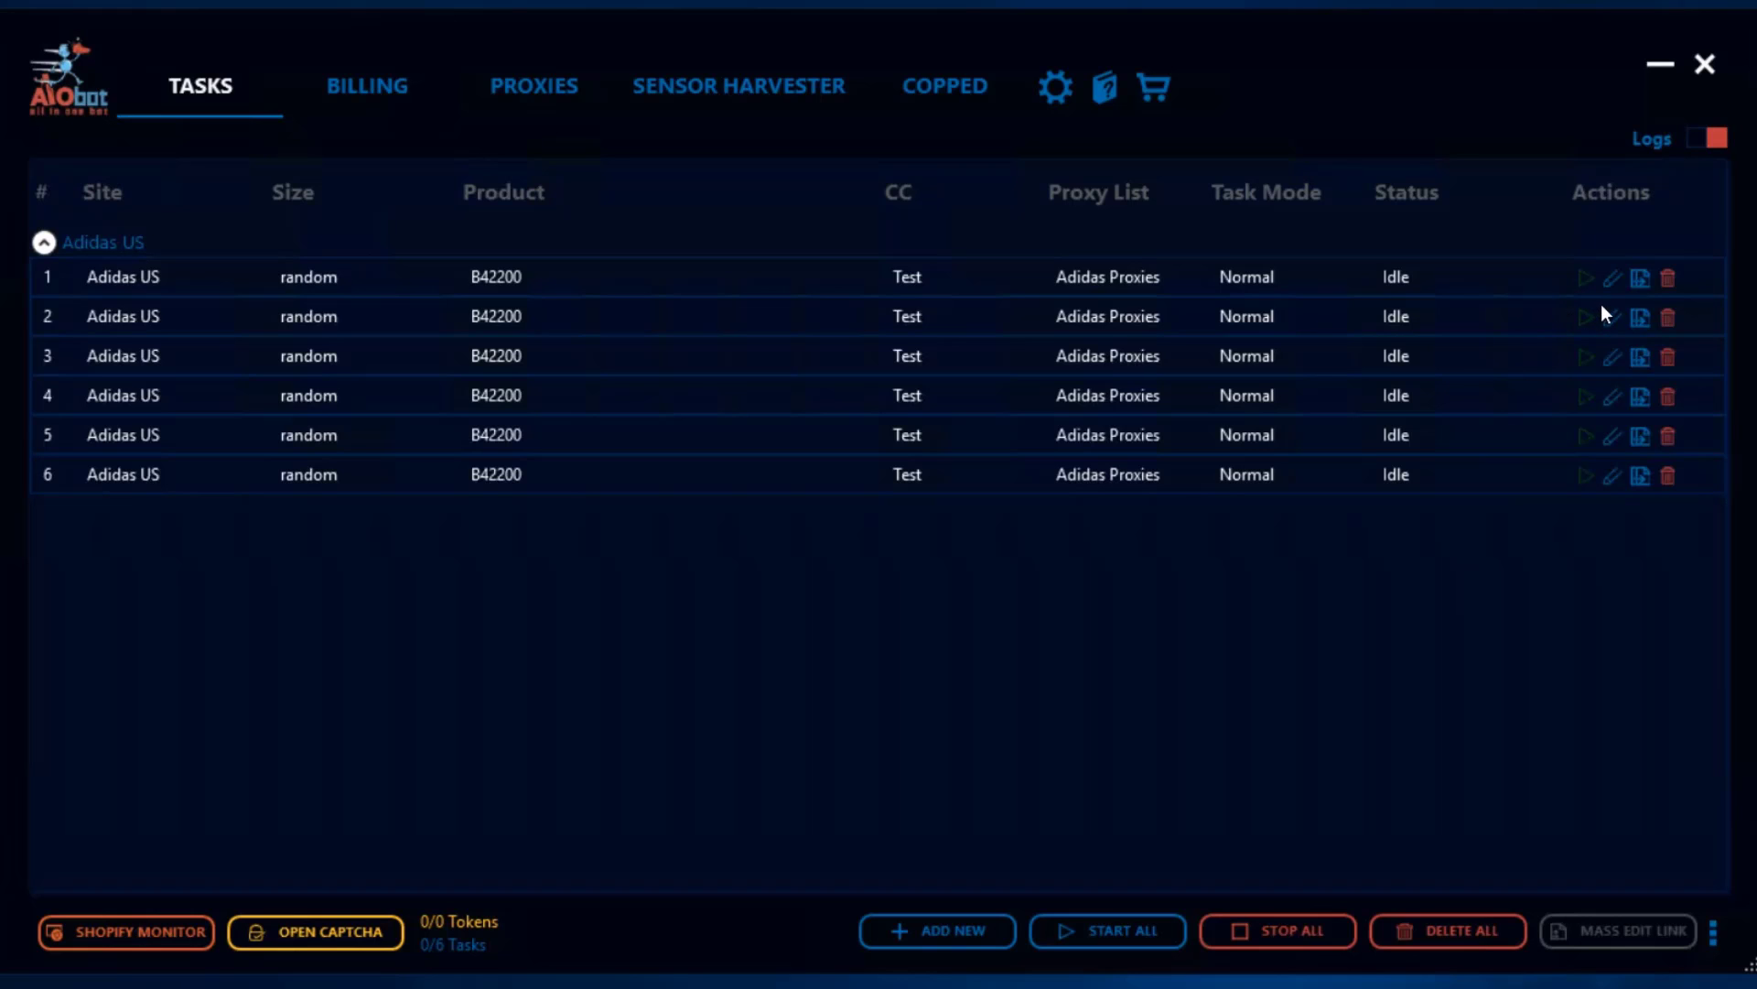
left_click(1612, 280)
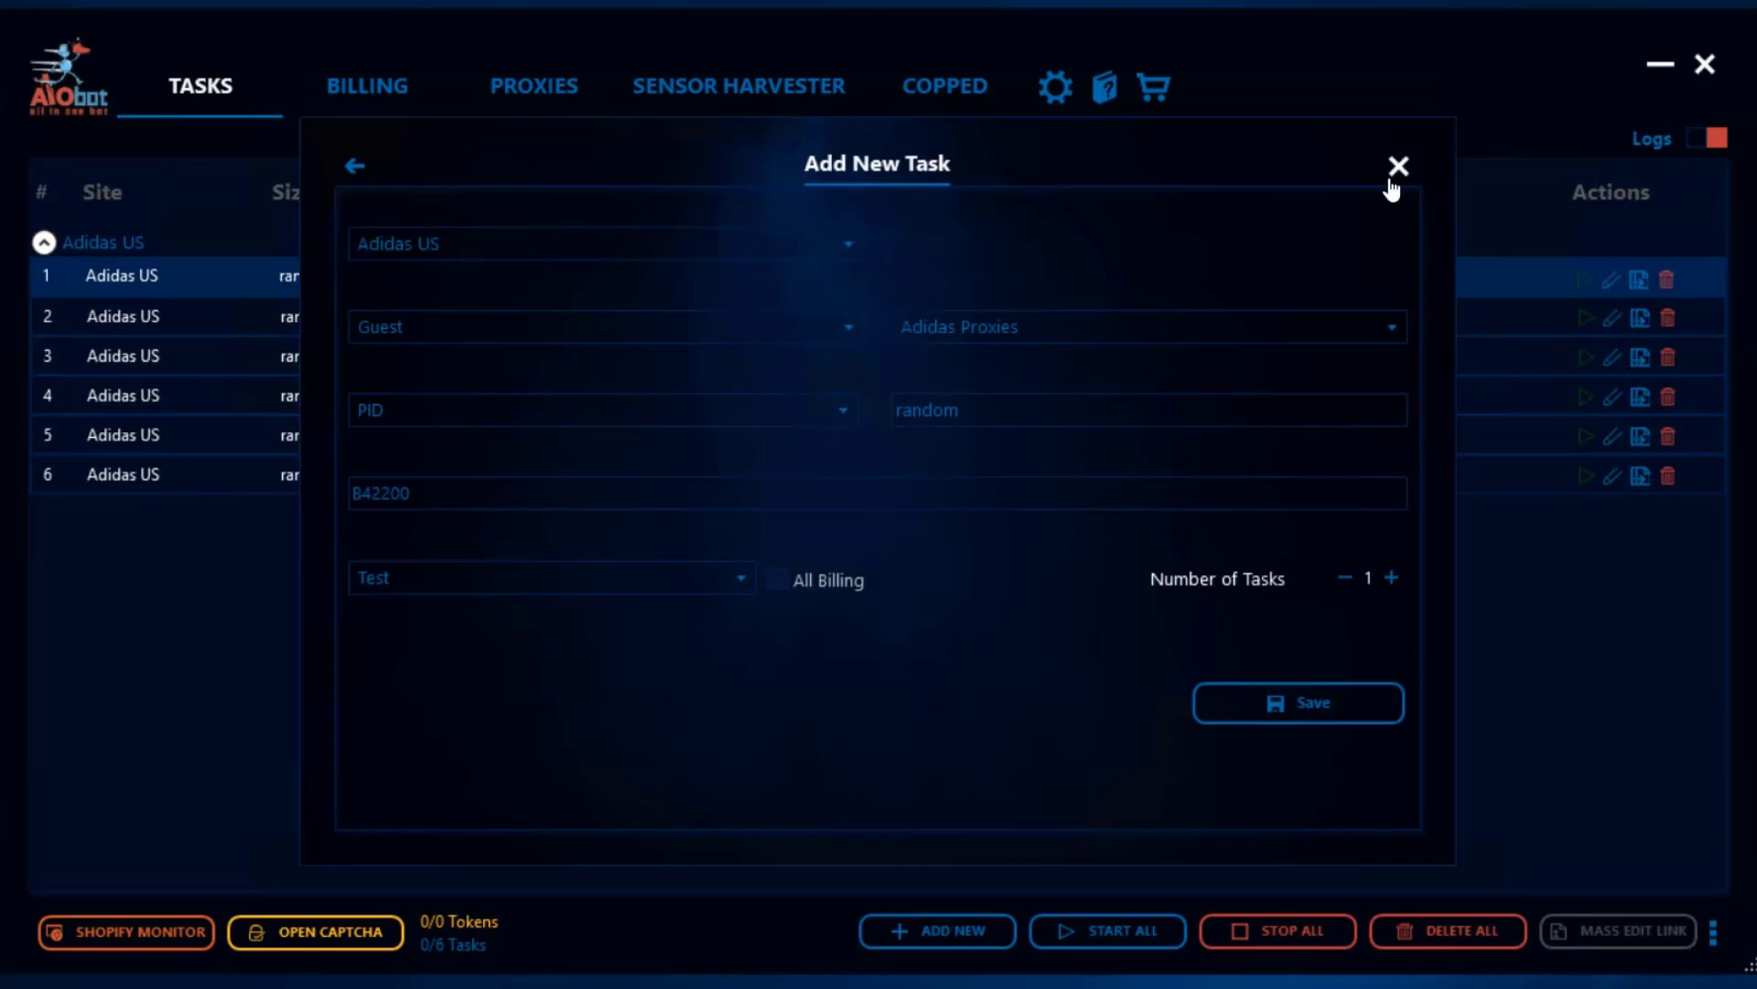
left_click(1396, 173)
left_click(1640, 281)
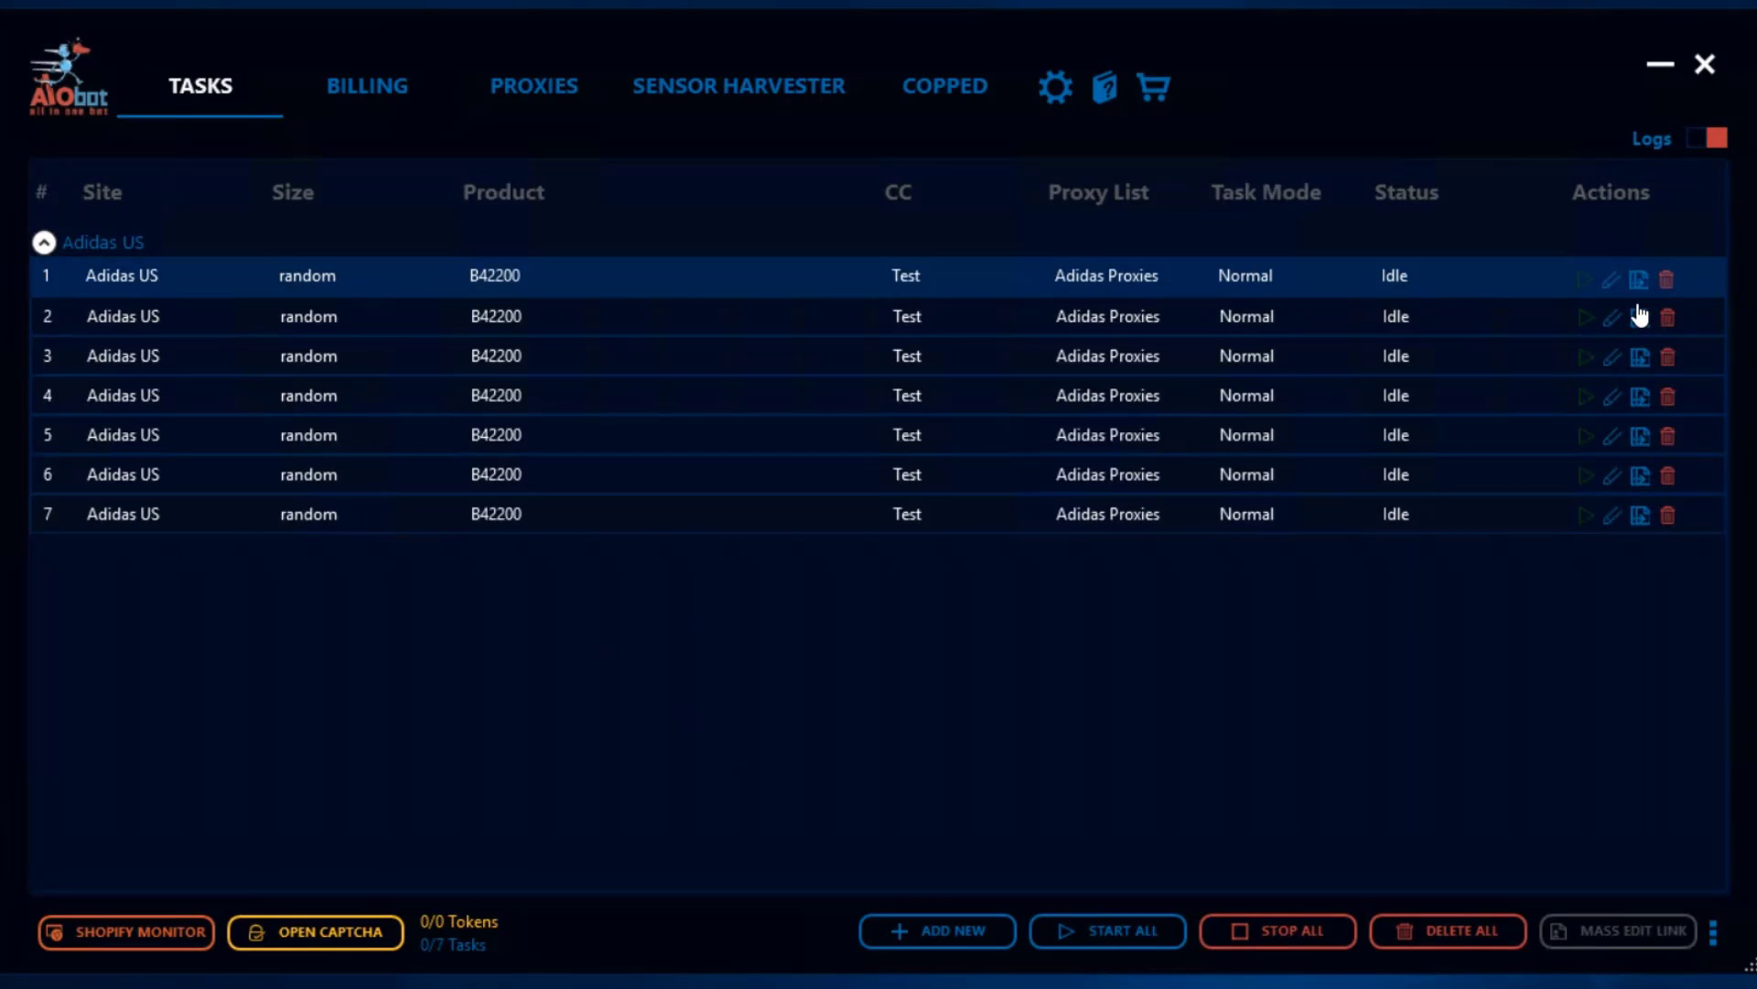
left_click(1666, 518)
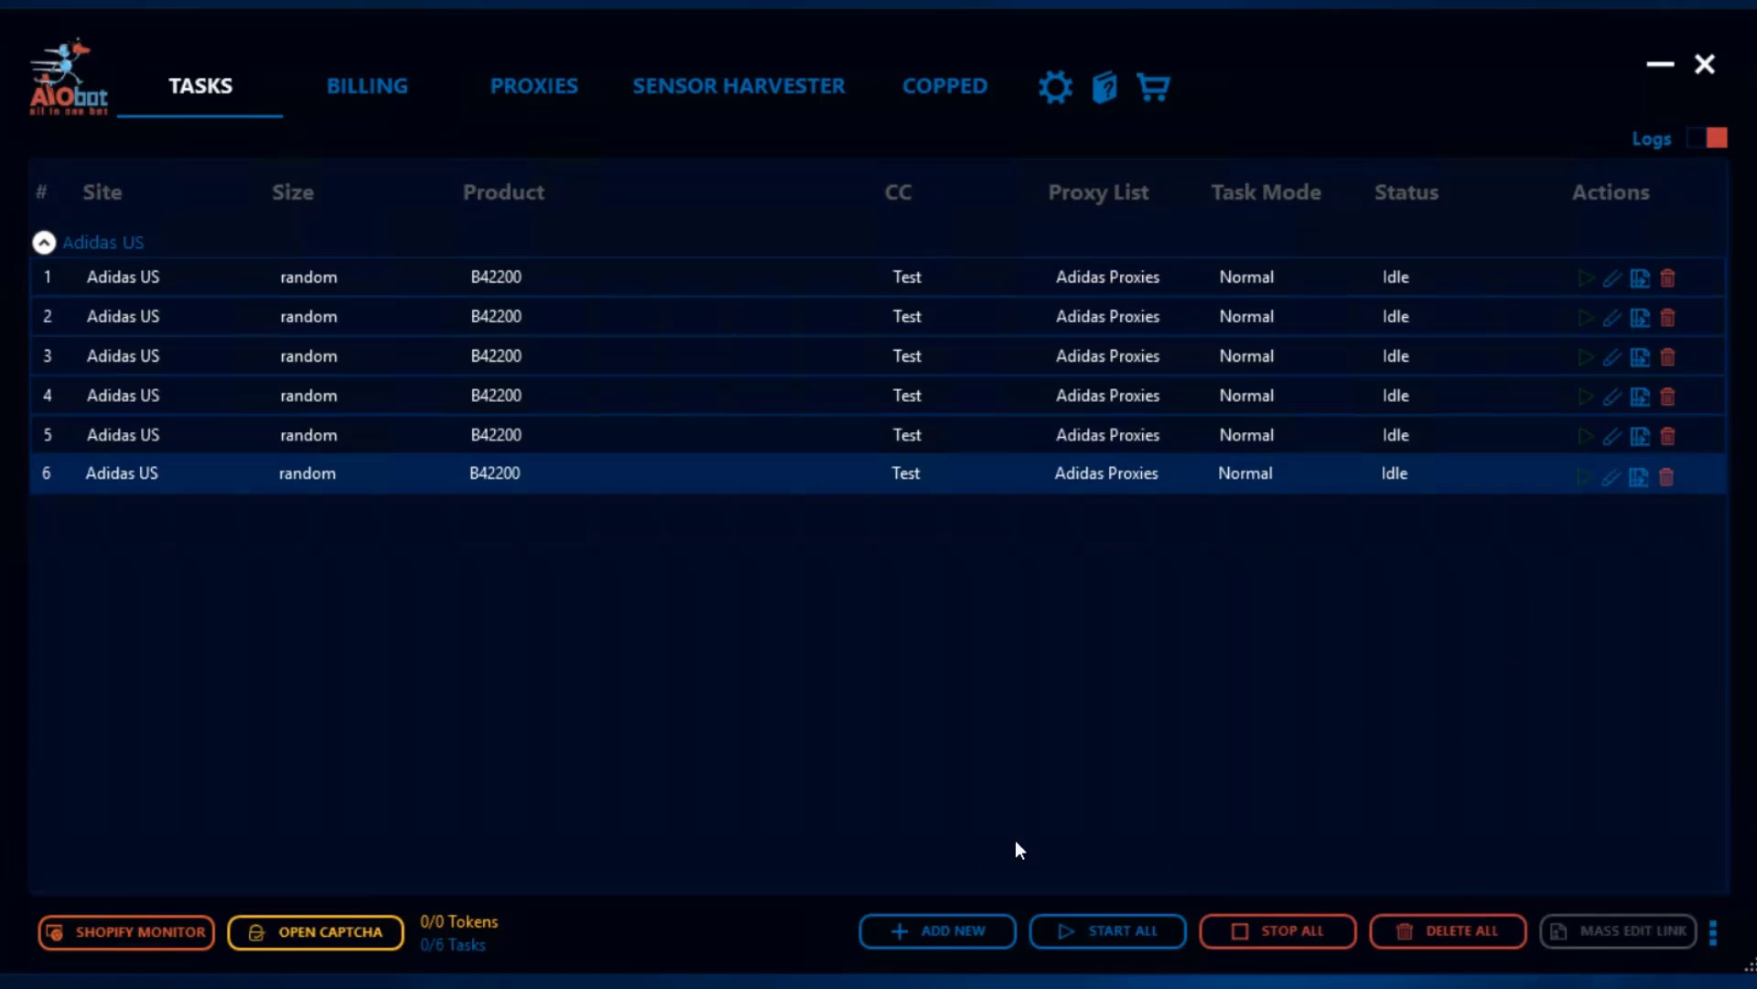
left_click(872, 278)
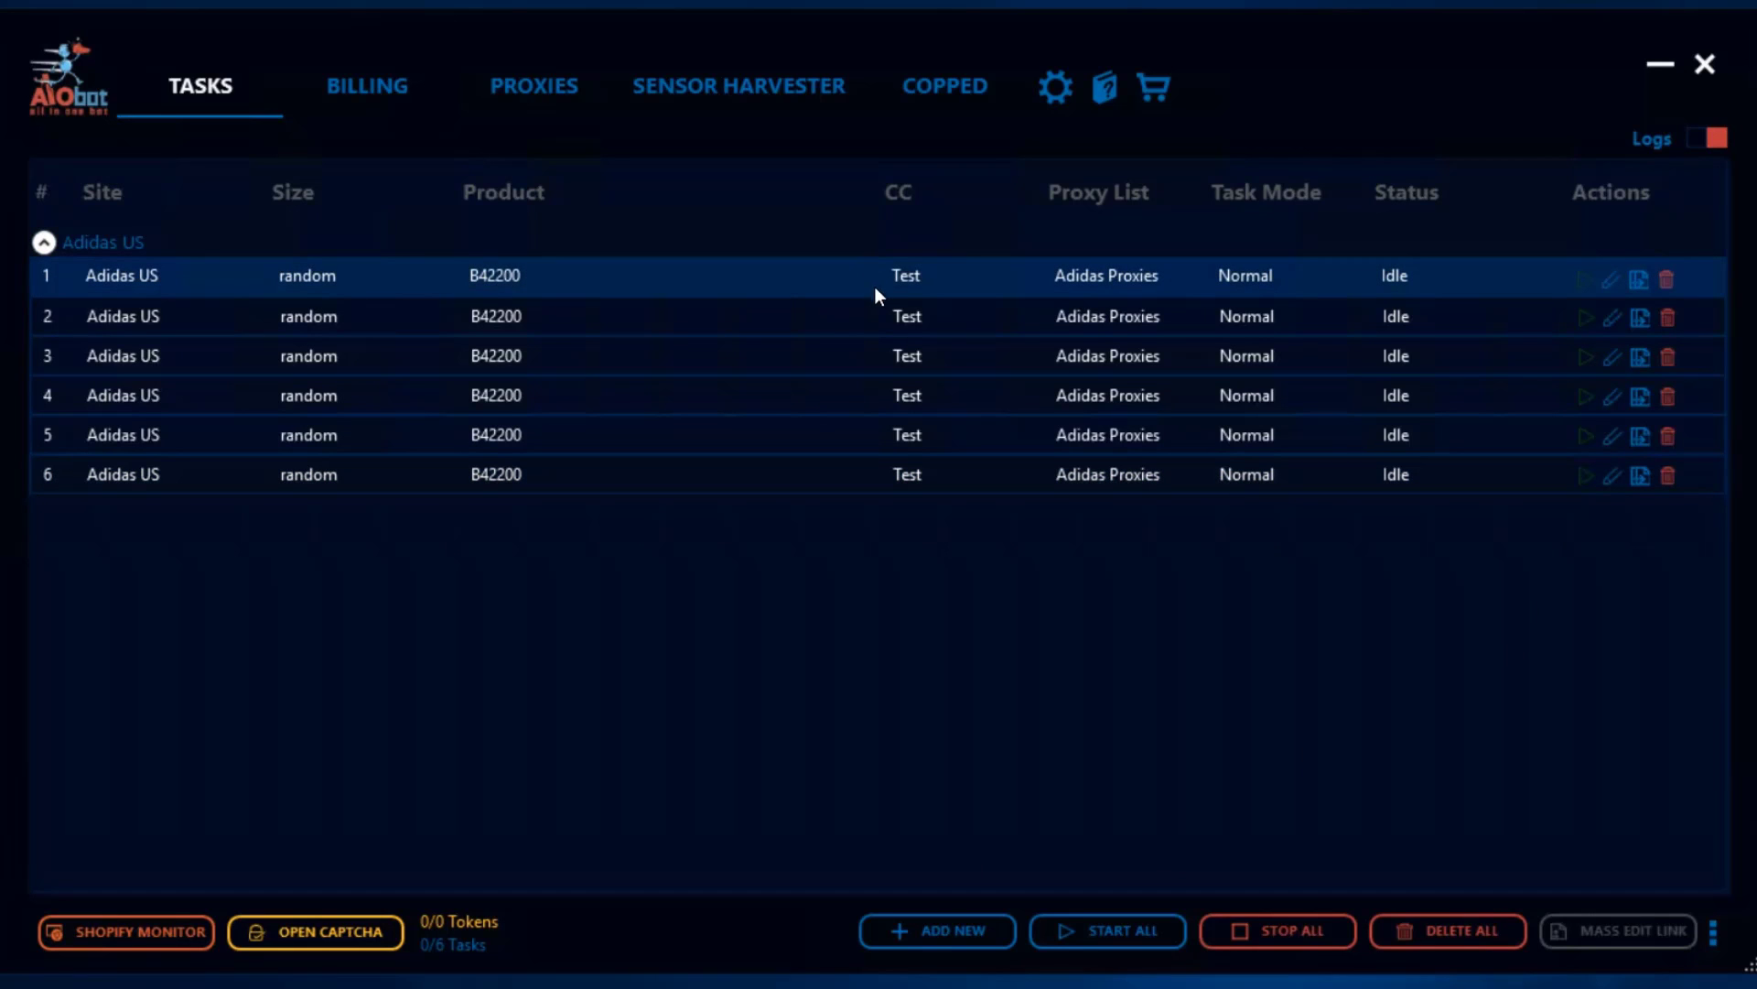
Select task rows 1–4 and open their bulk-action context menu
left_click_drag(875, 359, 871, 408)
right_click(884, 354)
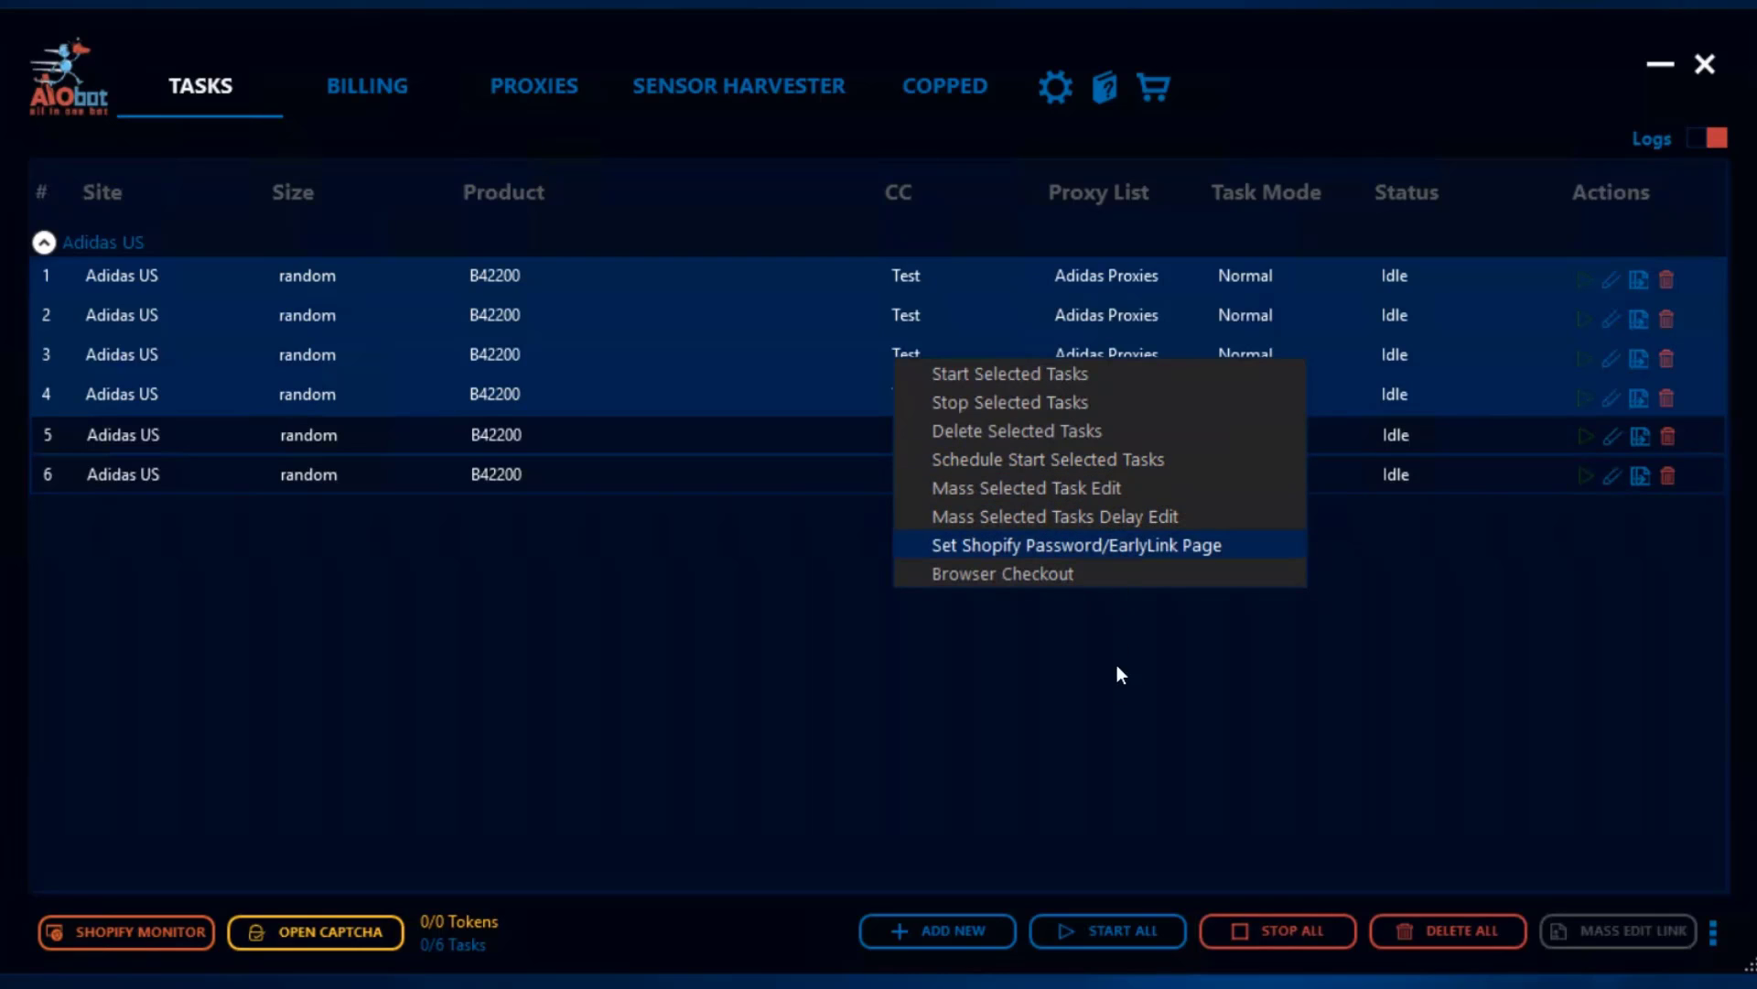
Mass-edit the four selected tasks to size 10
left_click(1126, 492)
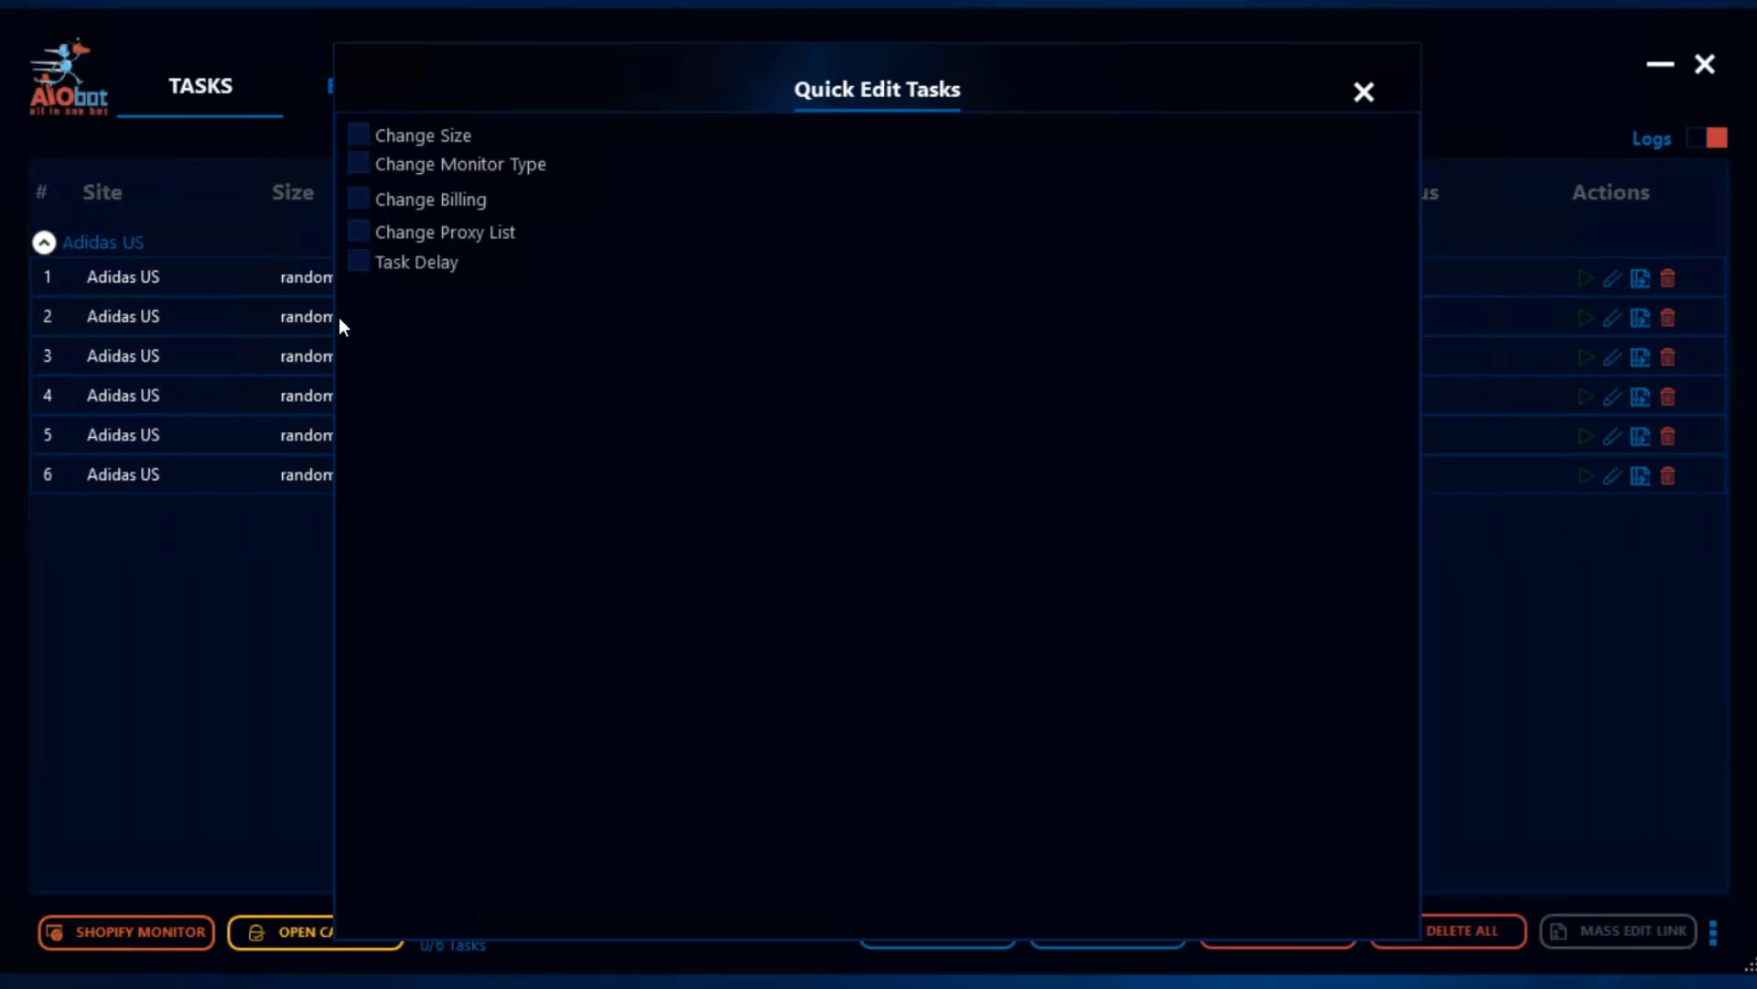
left_click(360, 136)
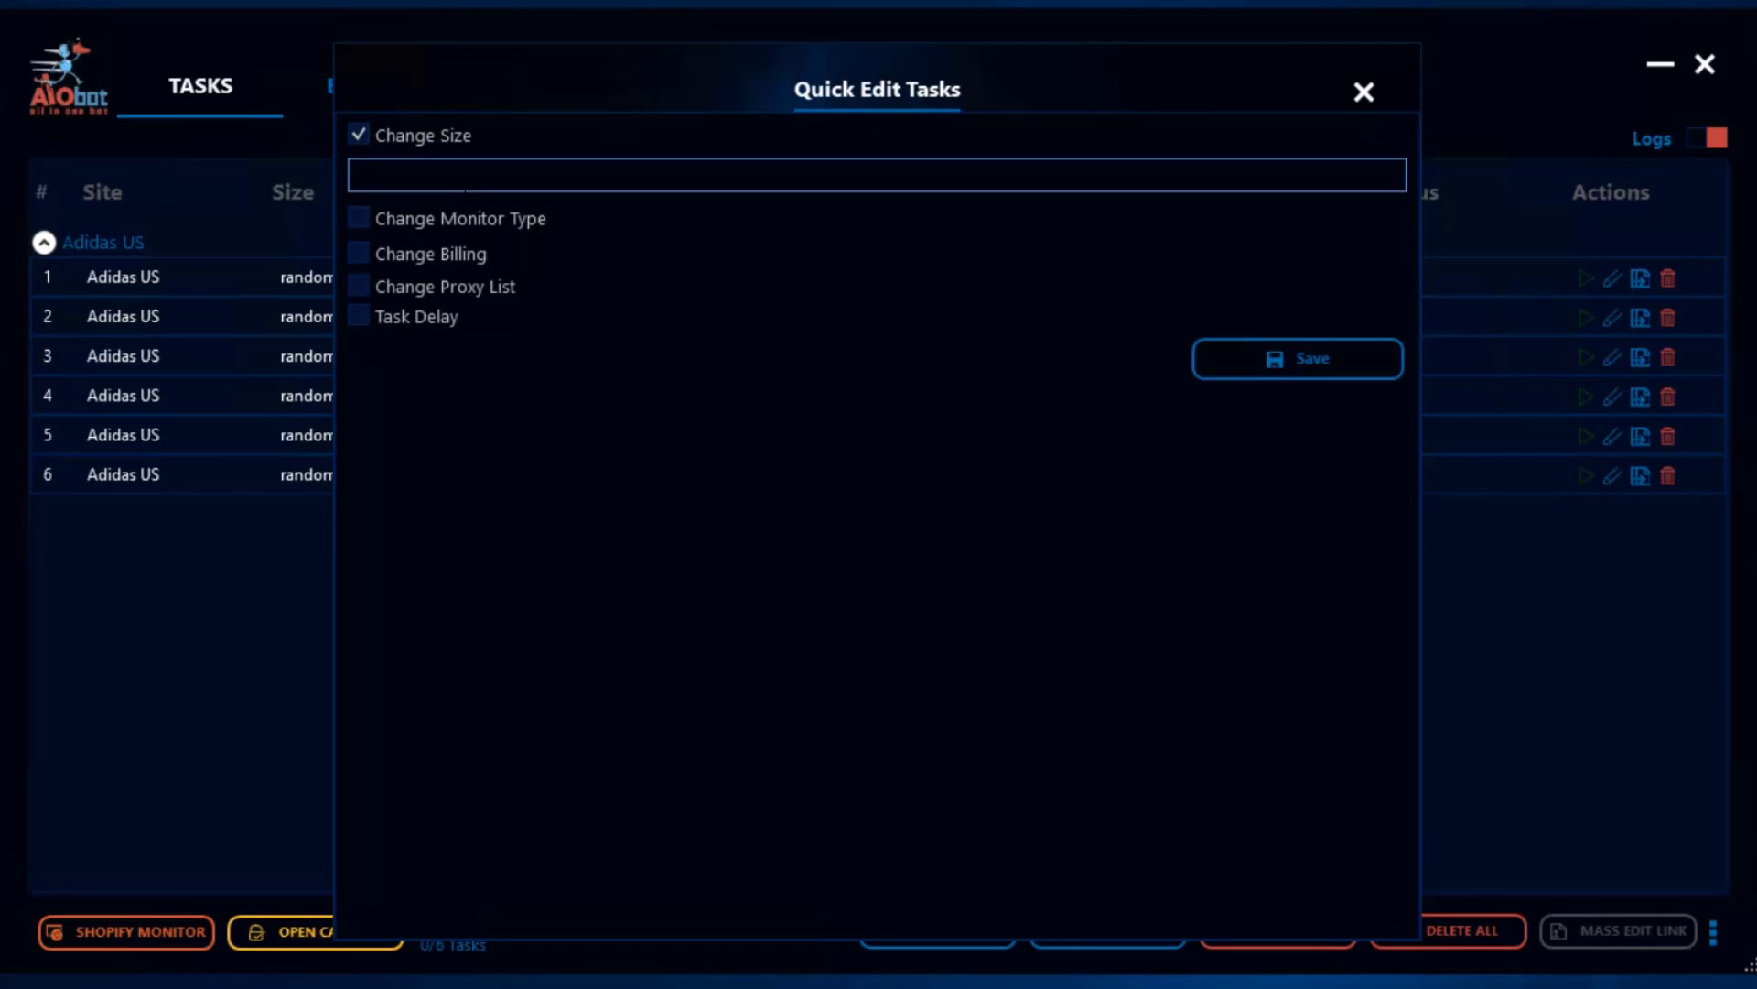
type("10")
left_click(1306, 361)
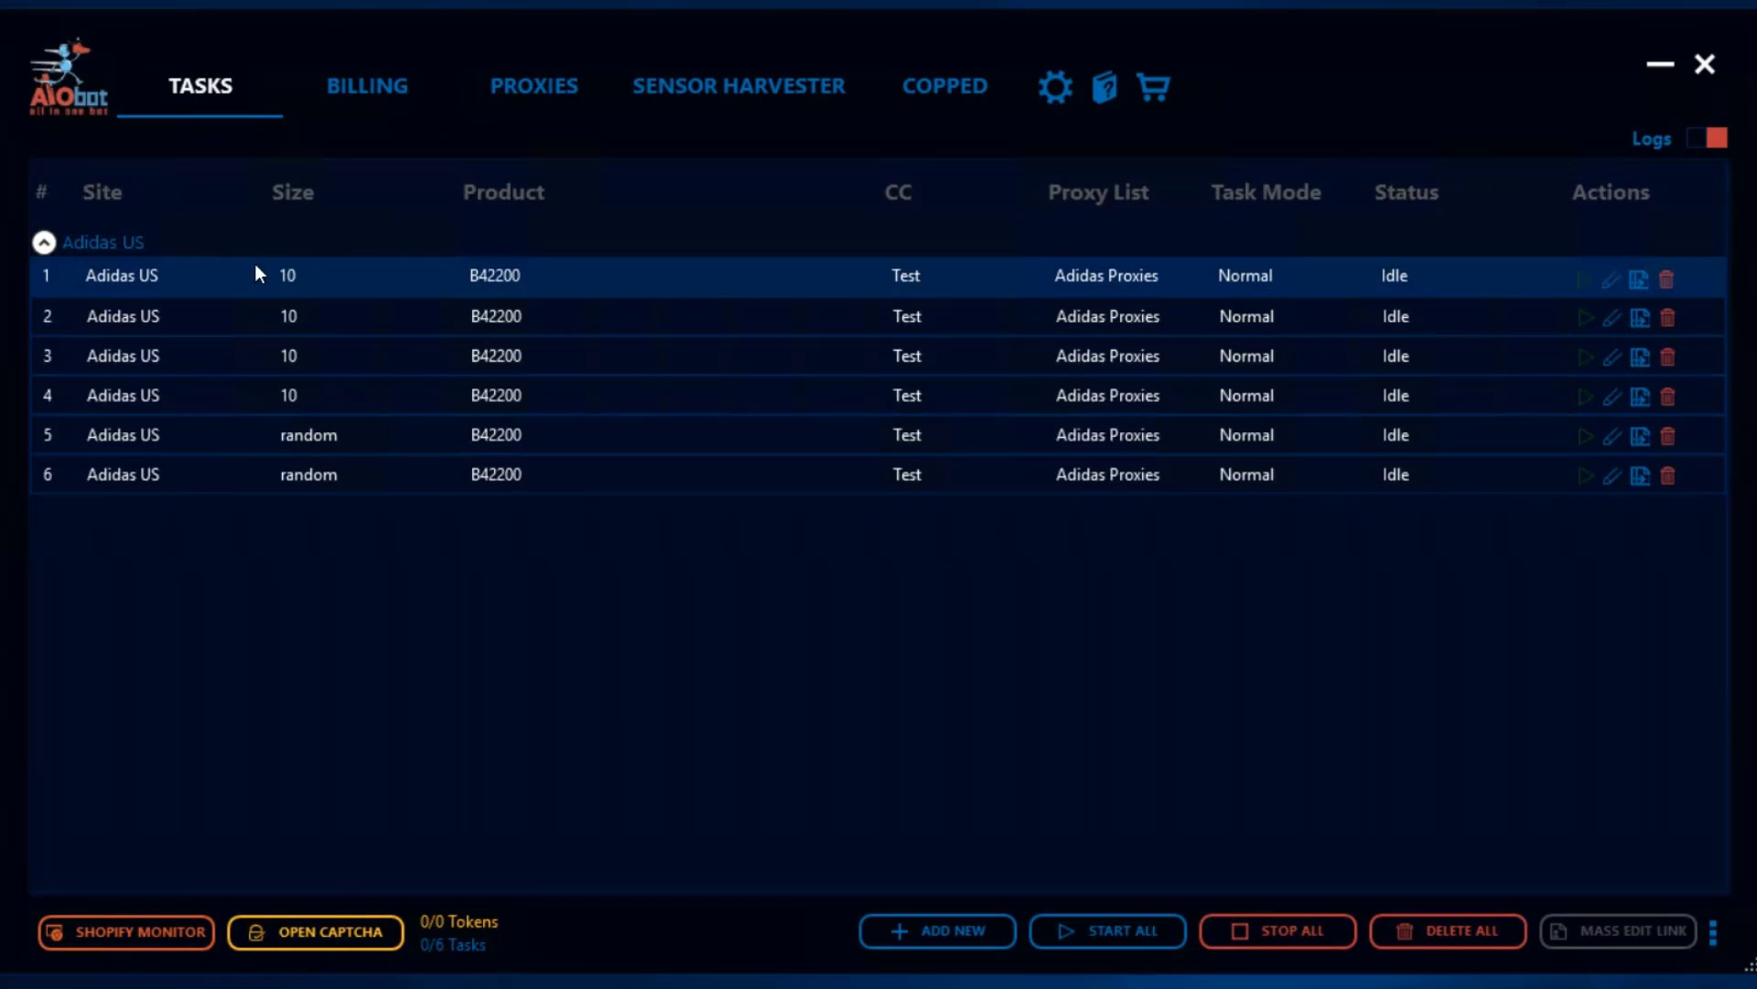
Reselect tasks 1–4 and mass-edit their proxy list to Yeezy Supply Proxies
left_click(538, 308, "ctrl")
left_click(535, 367, "ctrl")
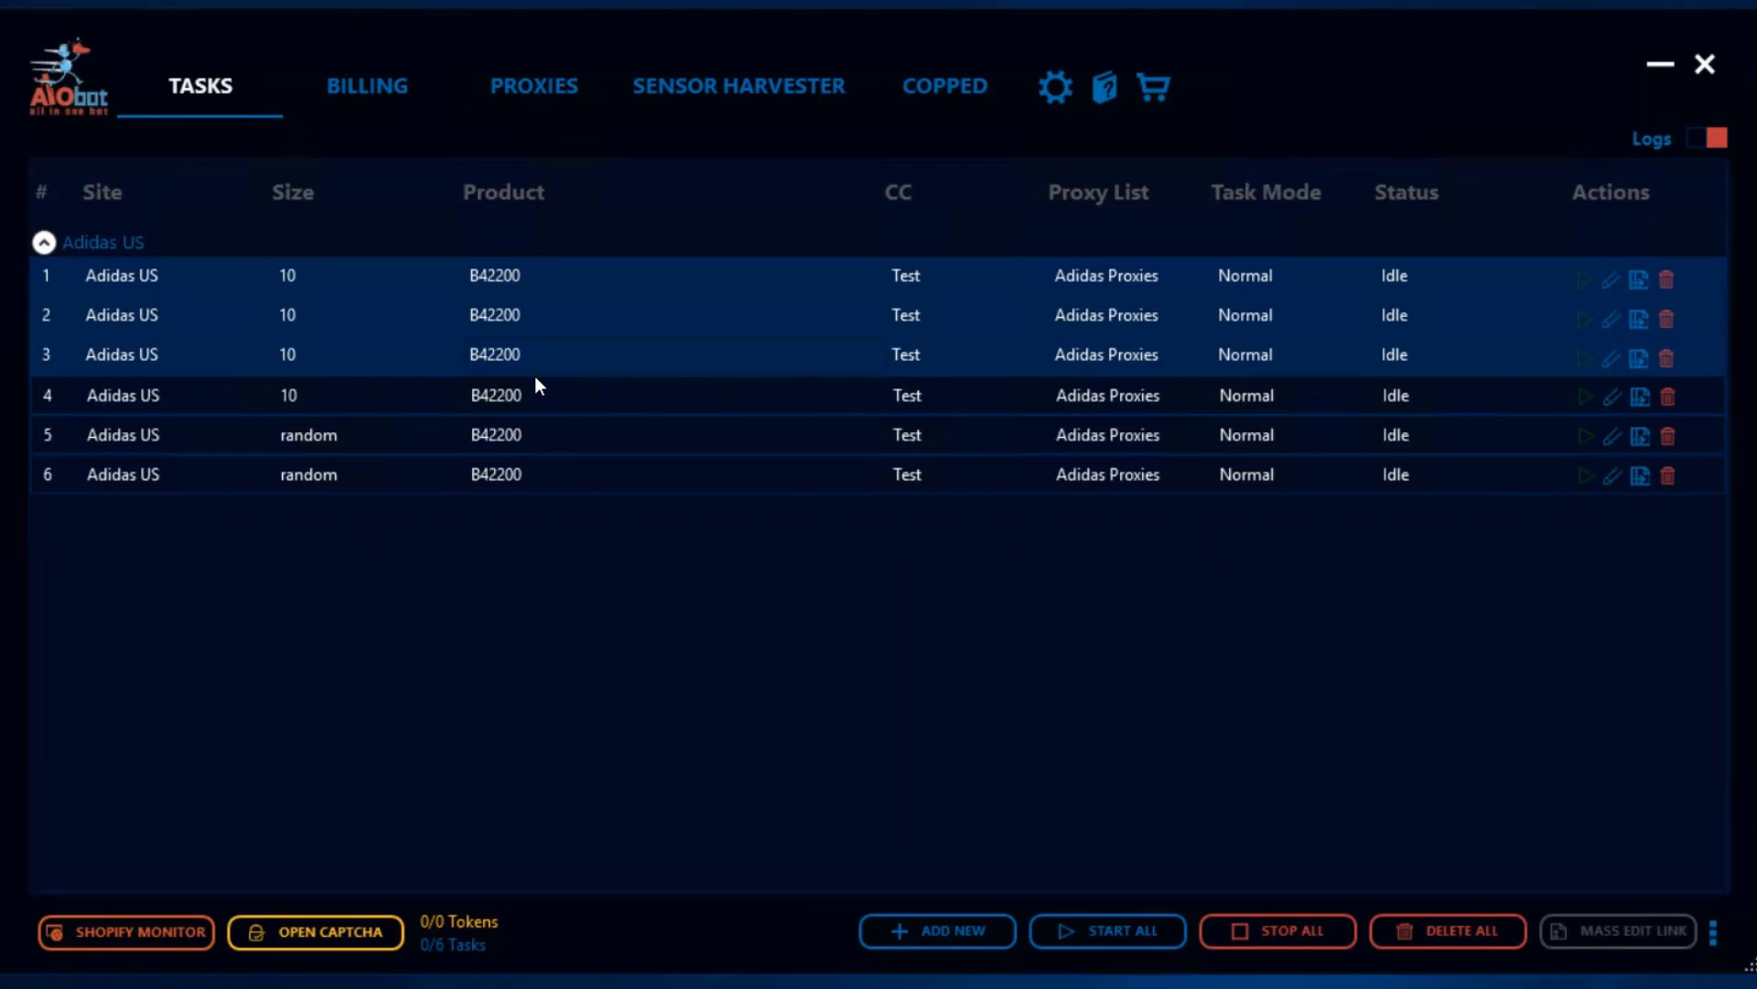
right_click(535, 354)
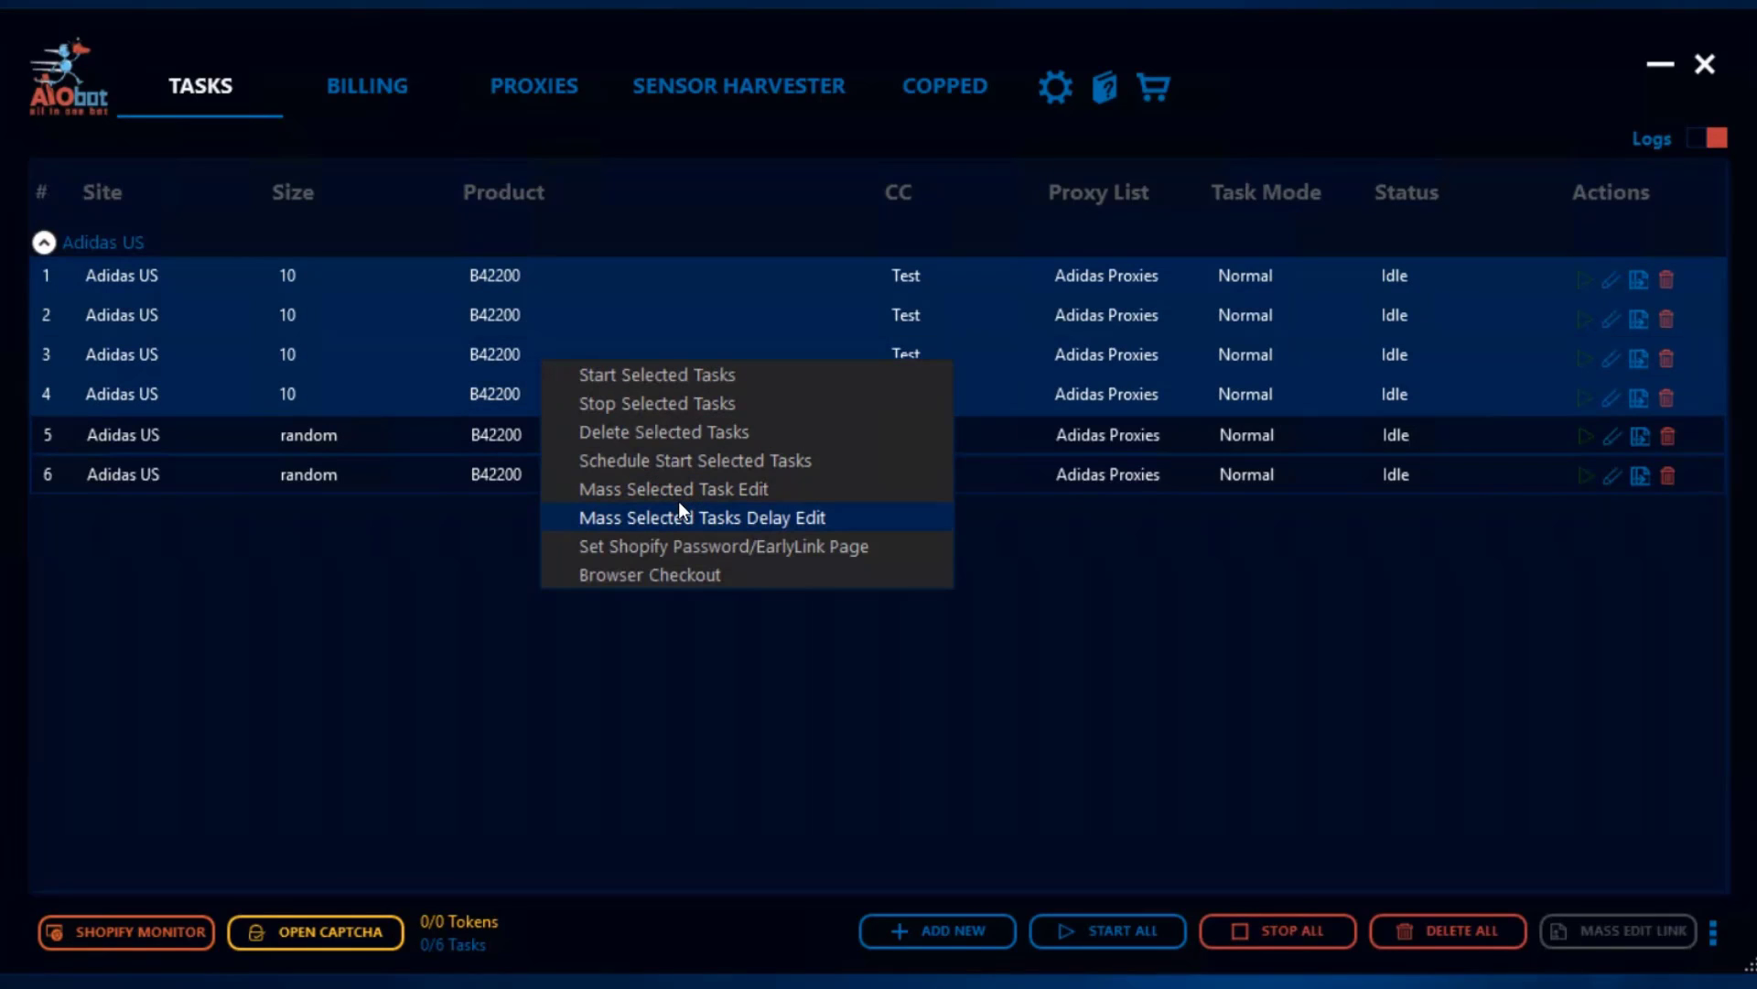
left_click(678, 492)
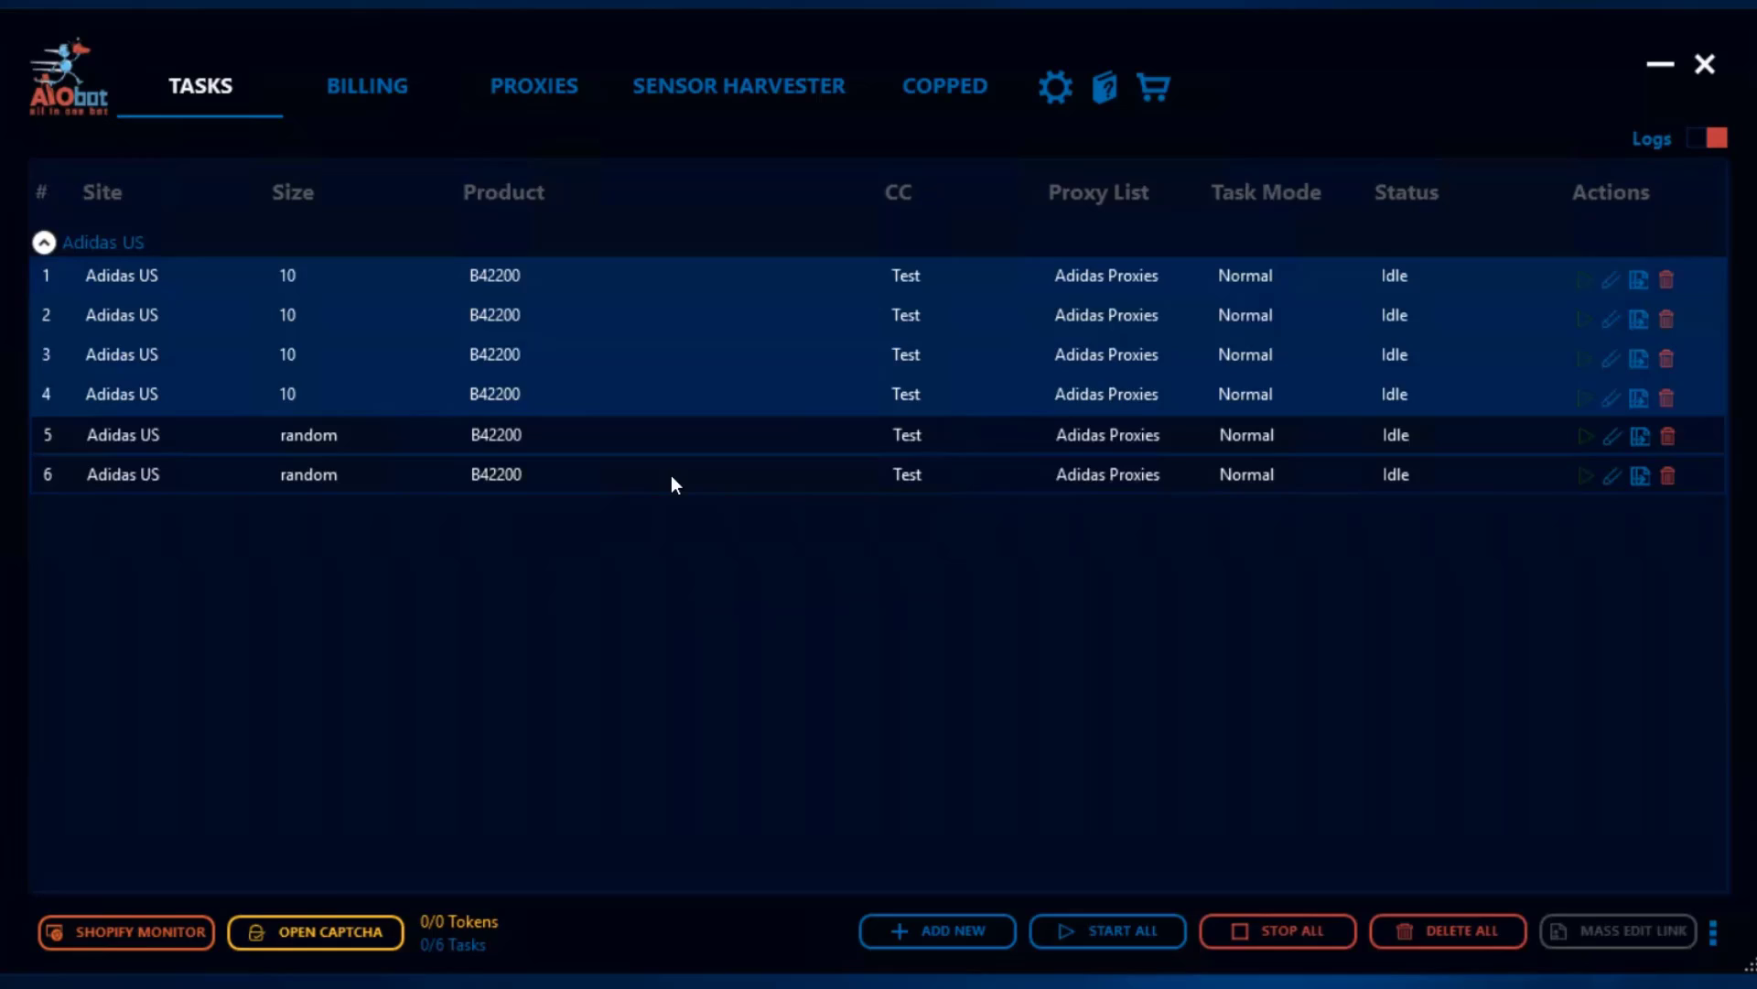
left_click(363, 207)
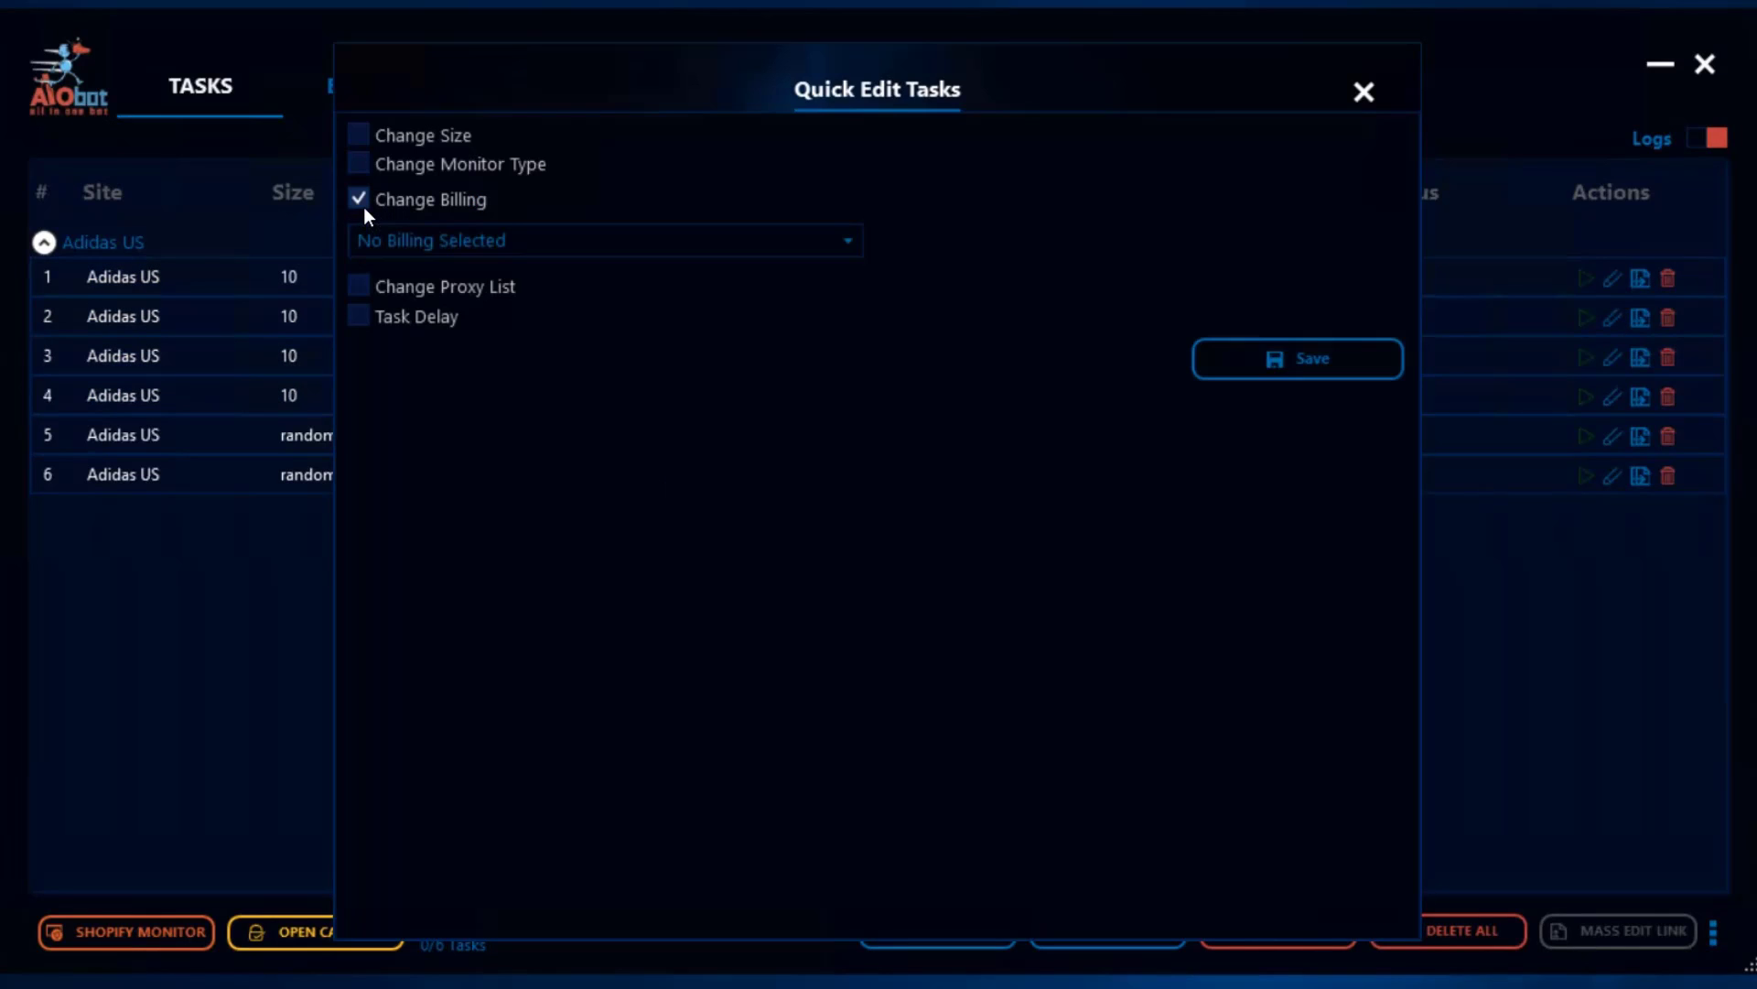
left_click(392, 244)
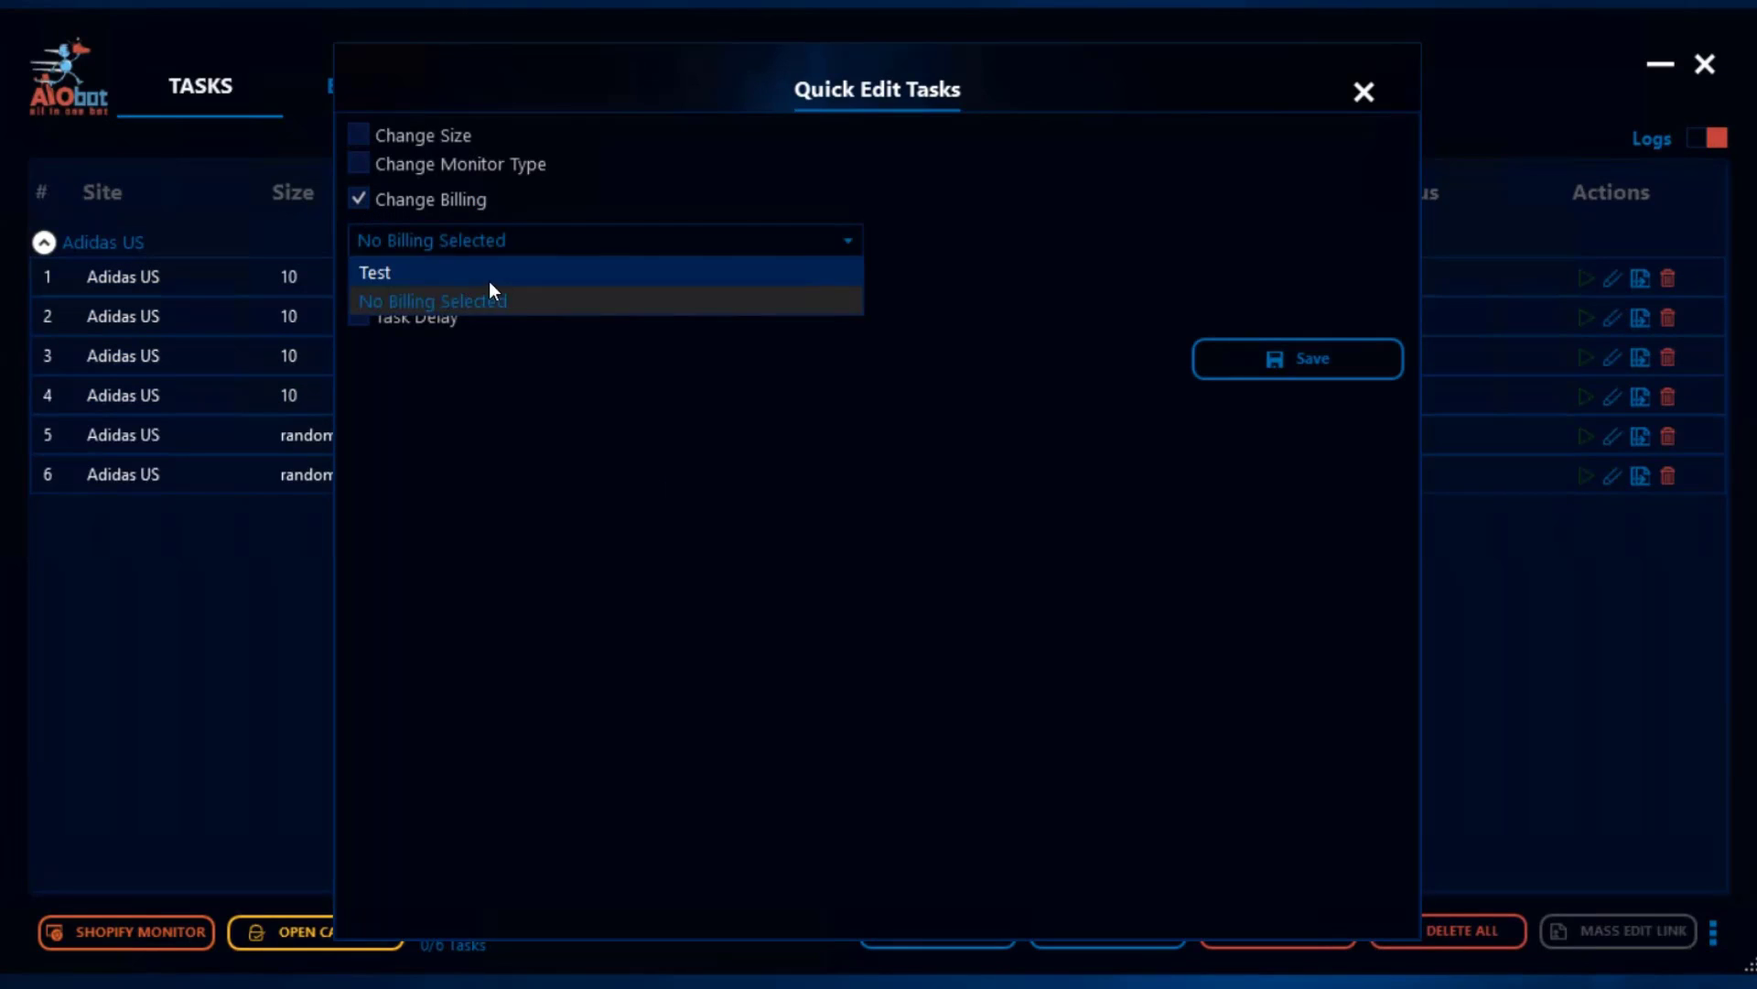
left_click(495, 243)
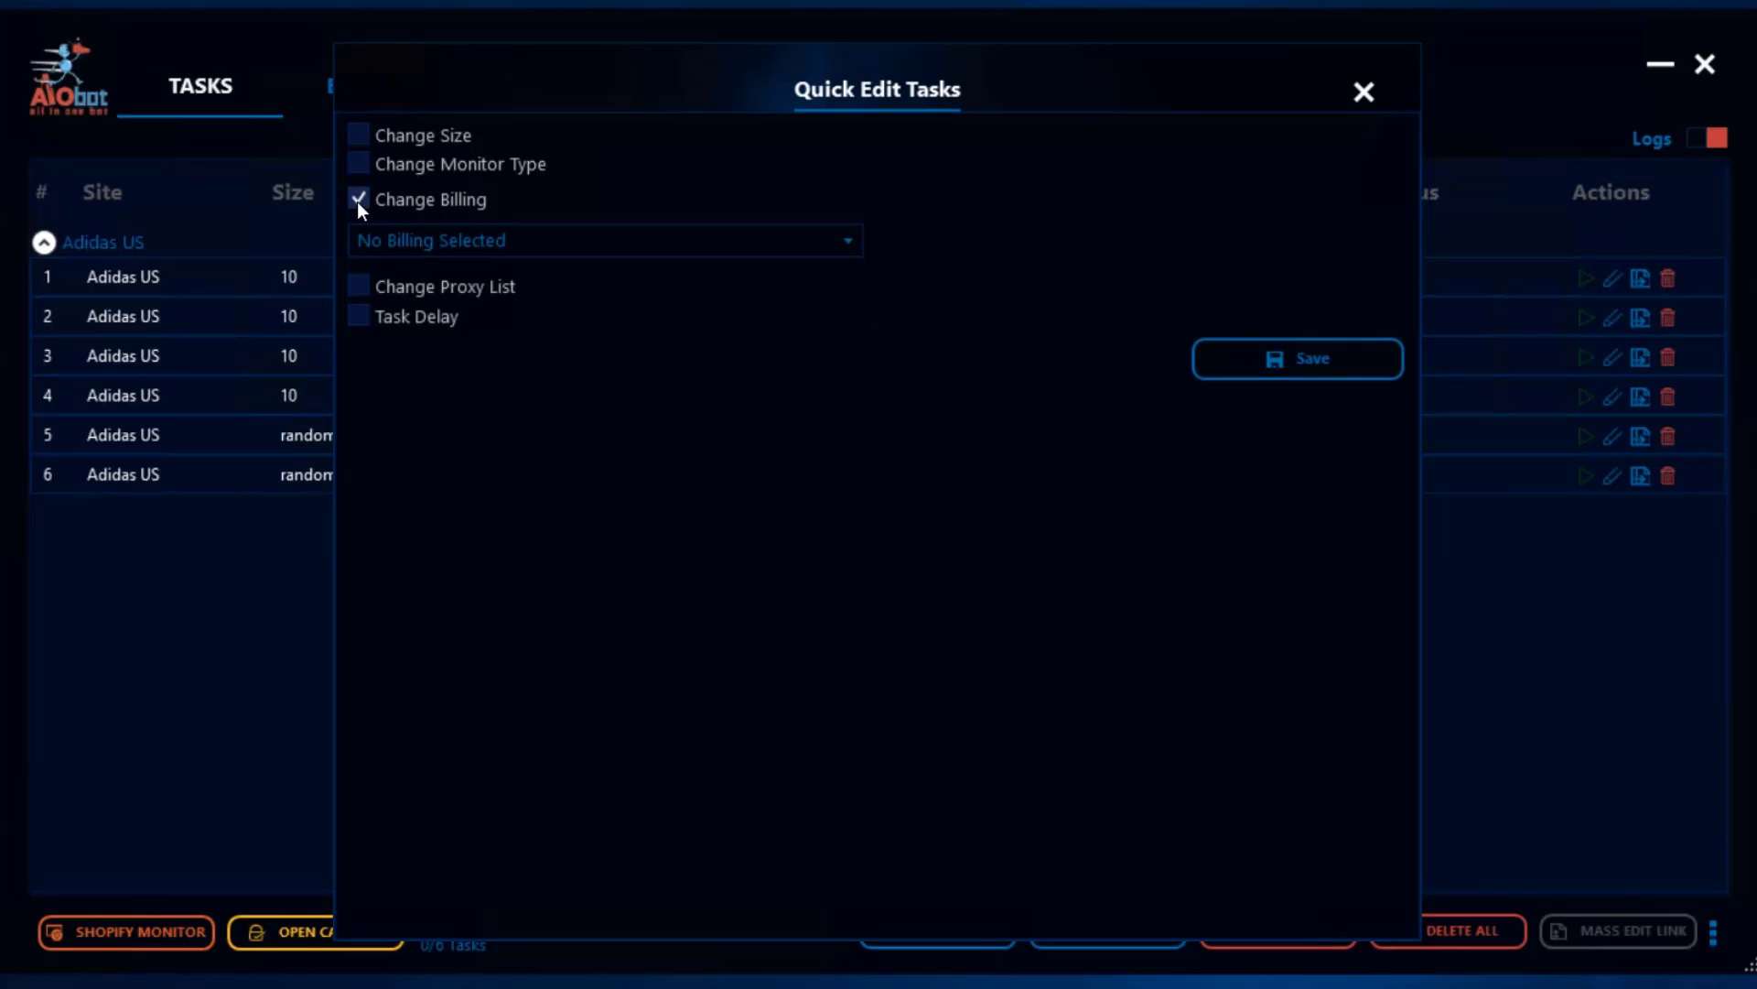
left_click(358, 202)
left_click(359, 233)
left_click(563, 273)
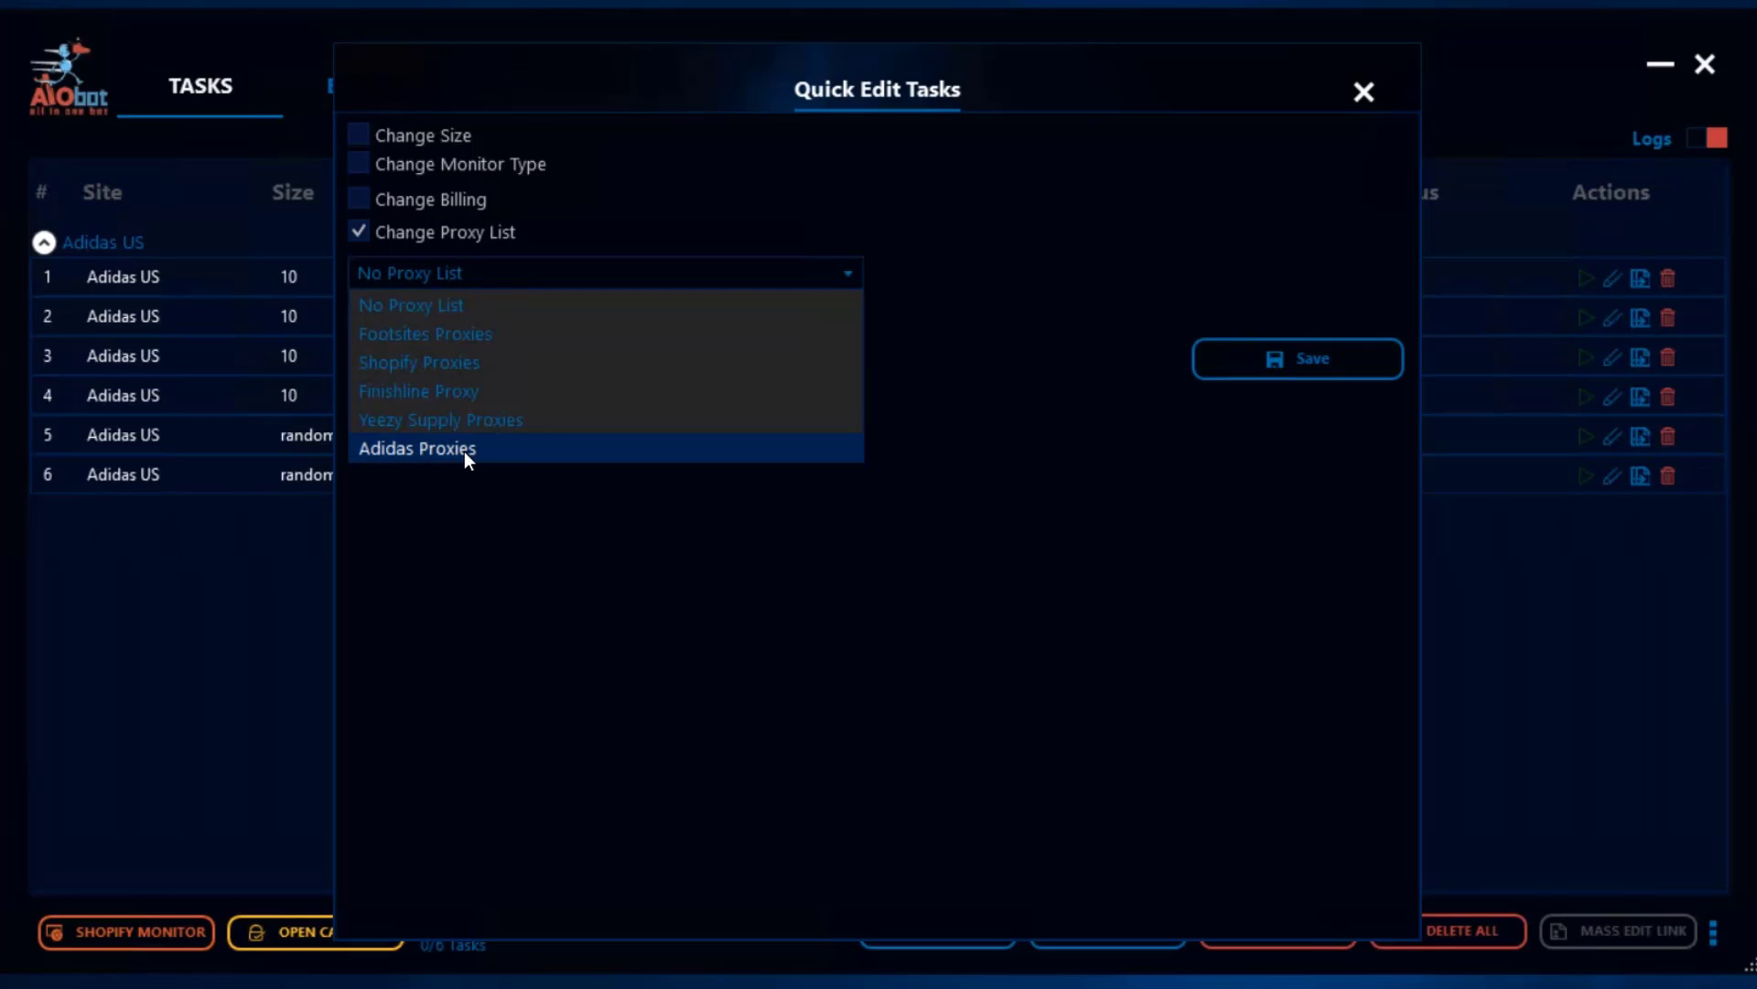
left_click(473, 423)
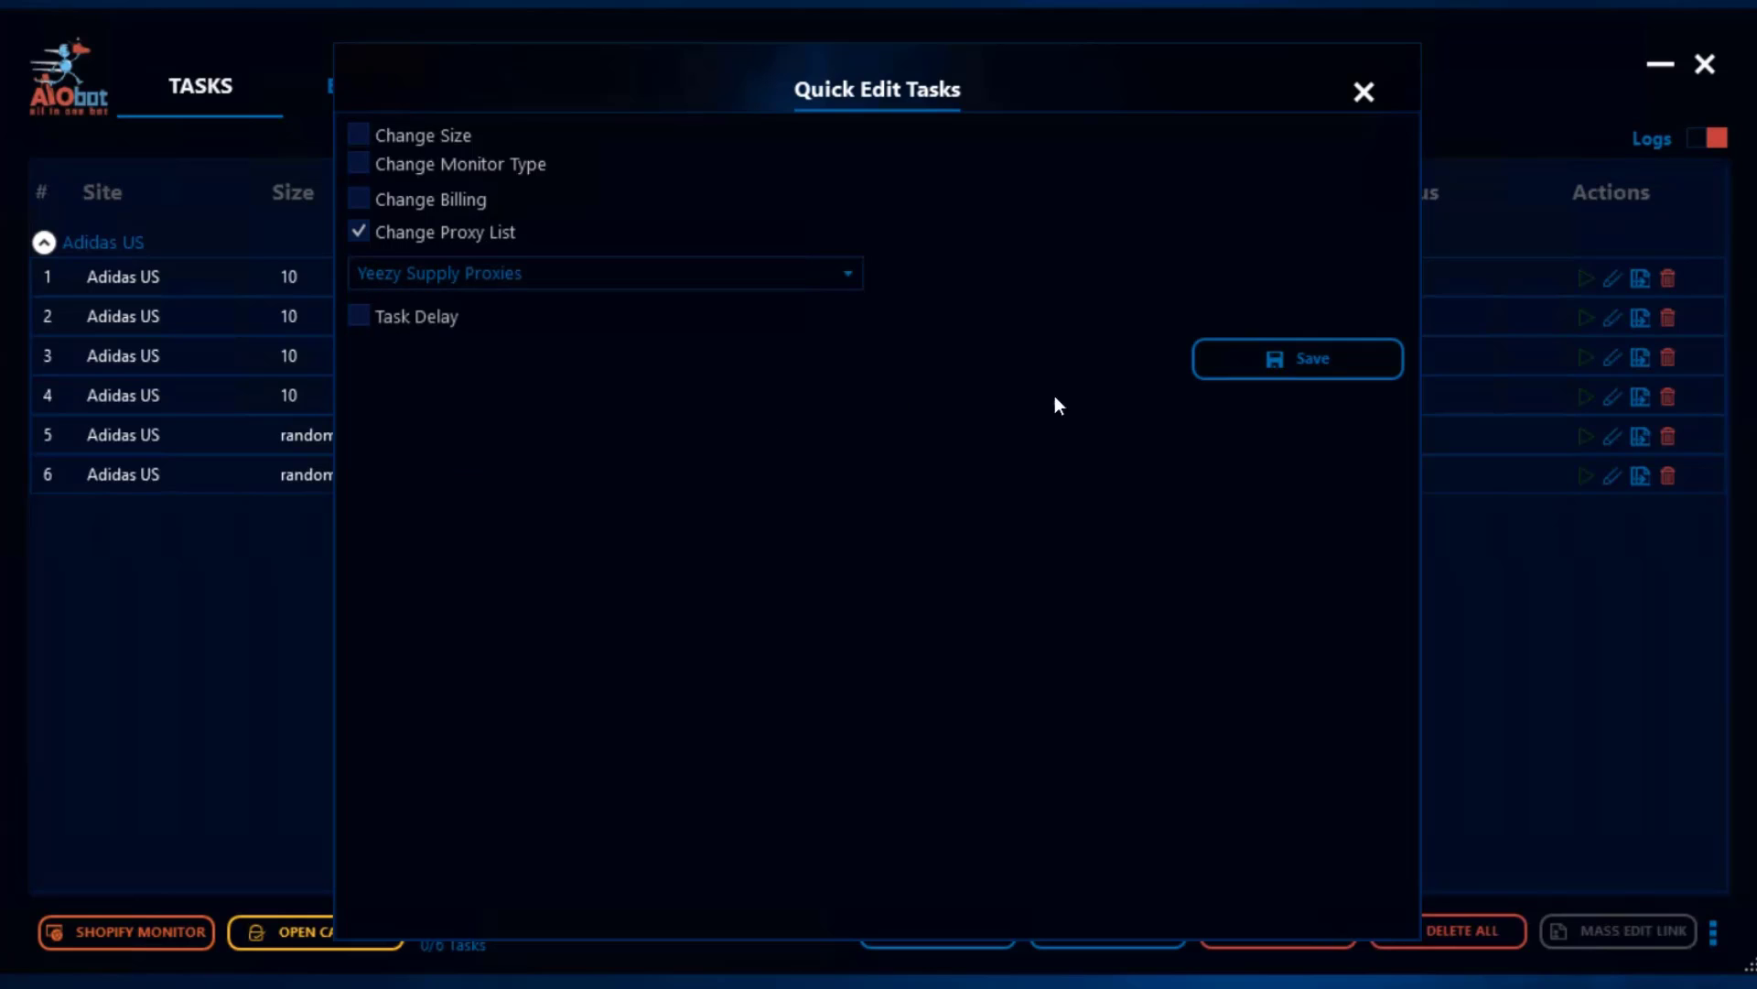
left_click(1282, 372)
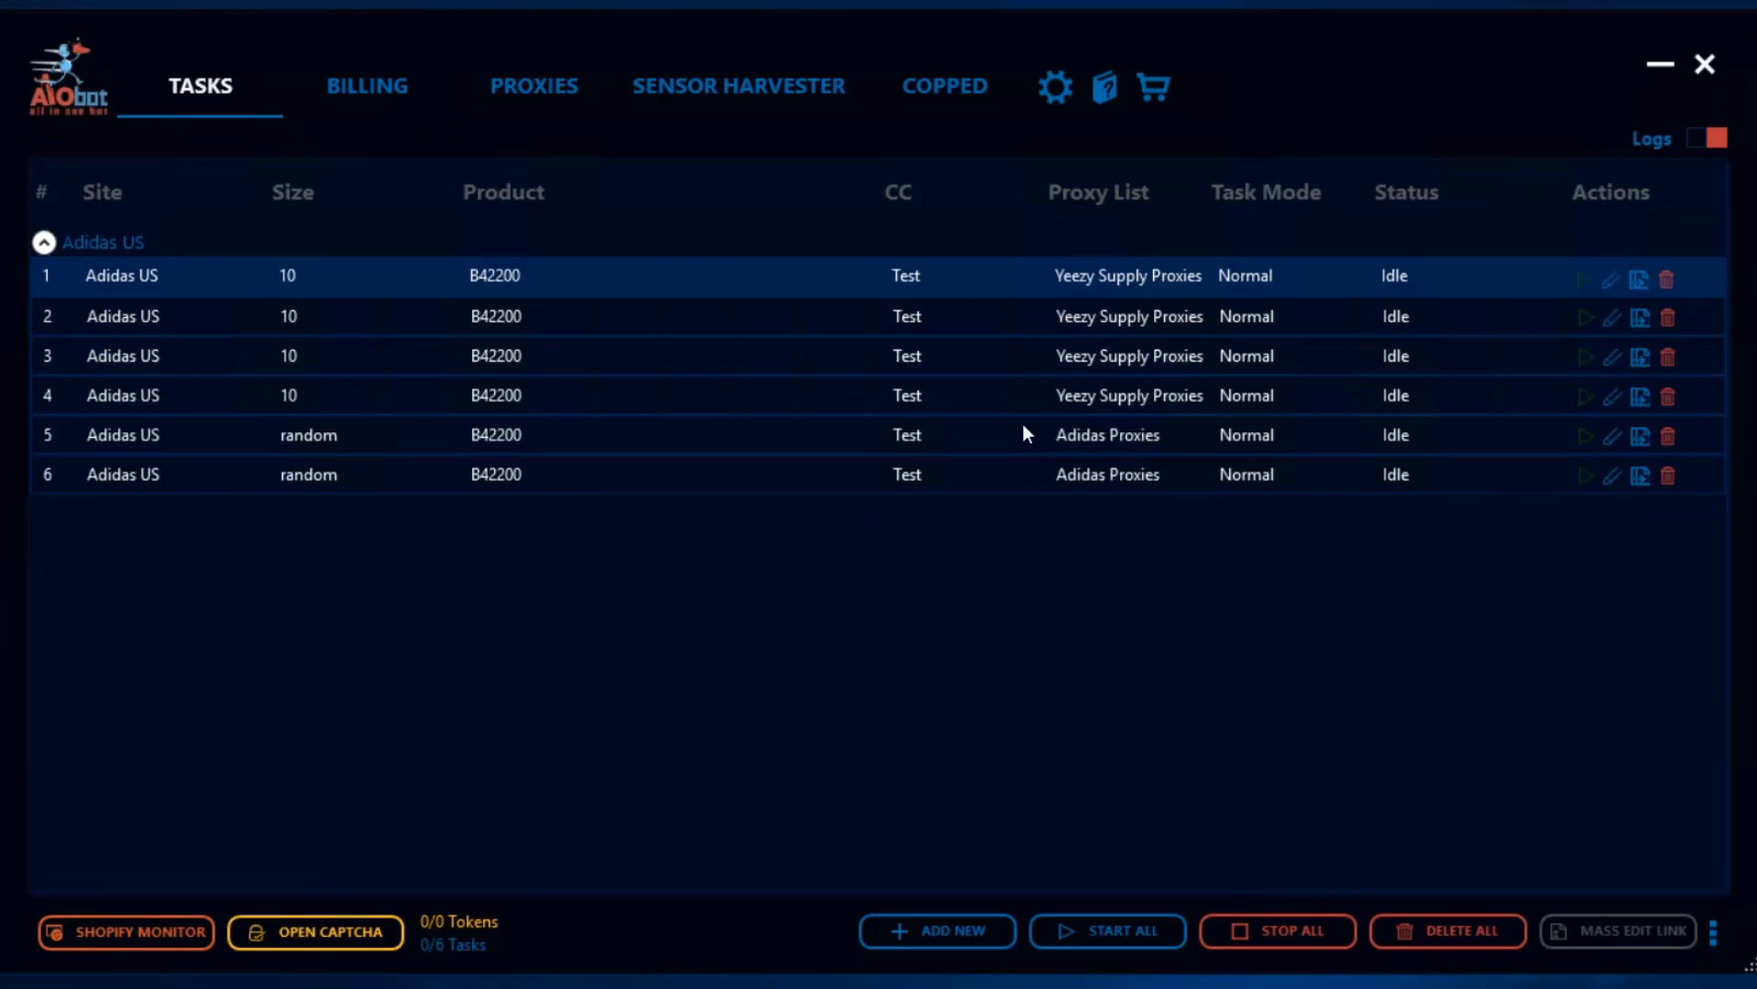
Try a mass delay edit on the selected tasks and dismiss the can't-edit notice
left_click(826, 356, "shift")
right_click(826, 357)
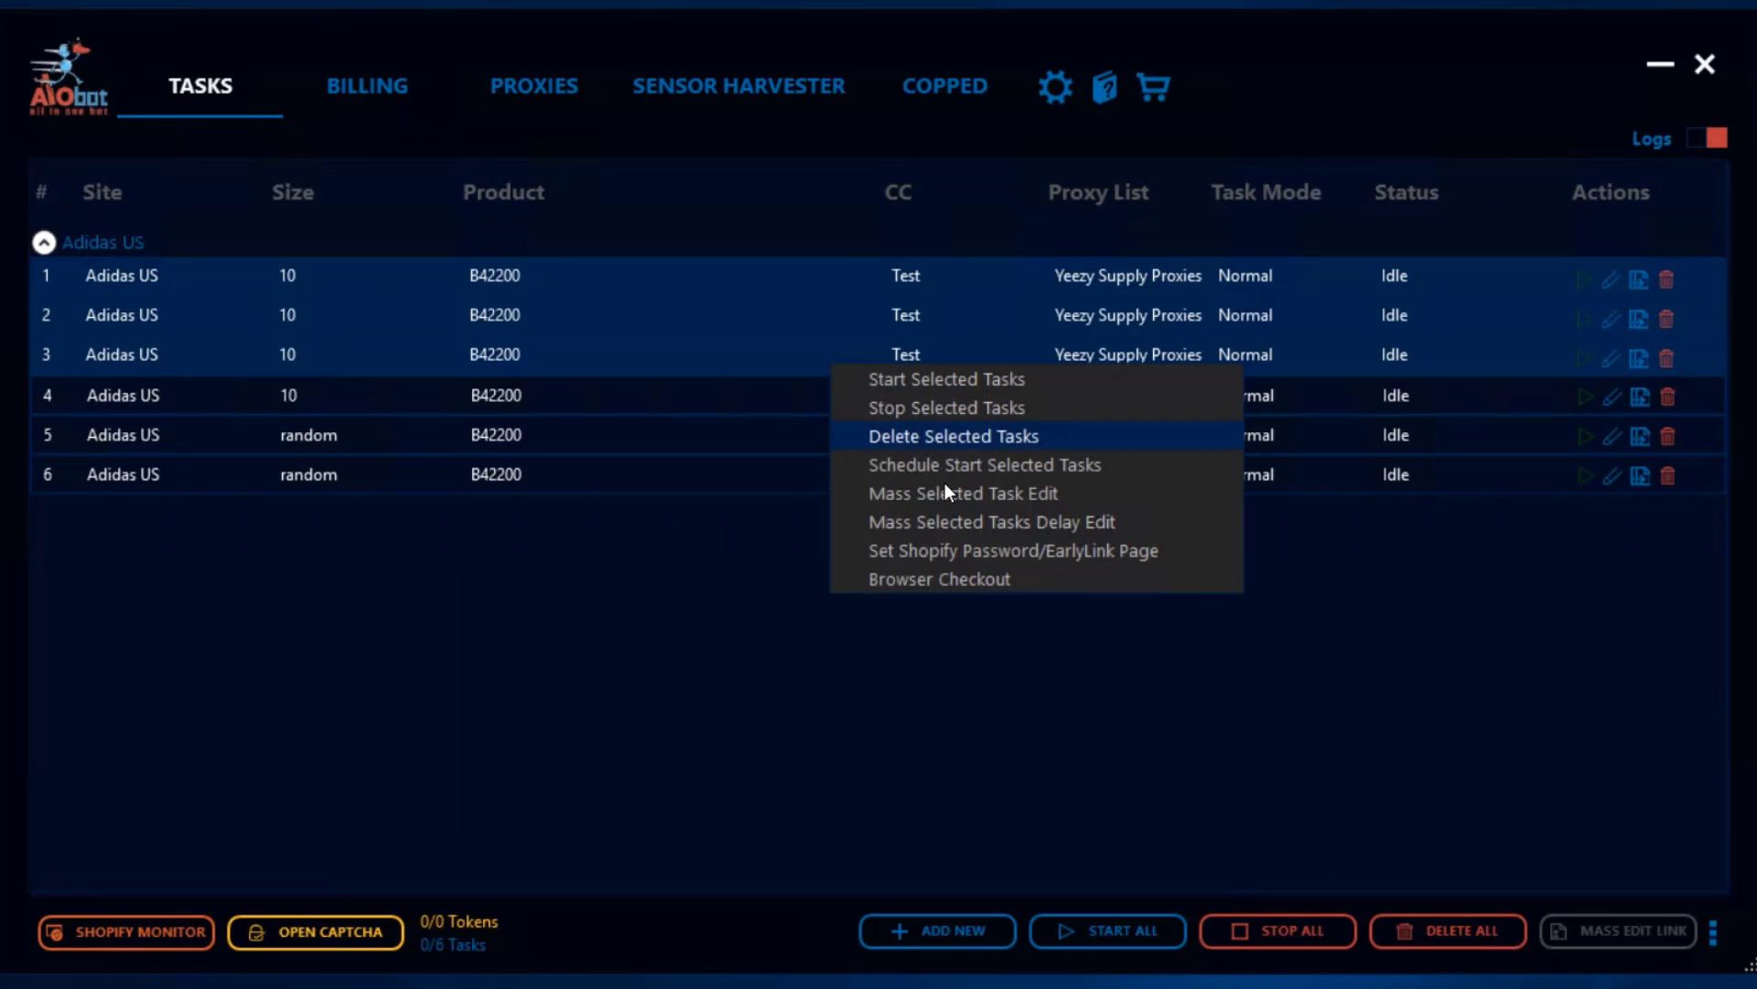
left_click(948, 519)
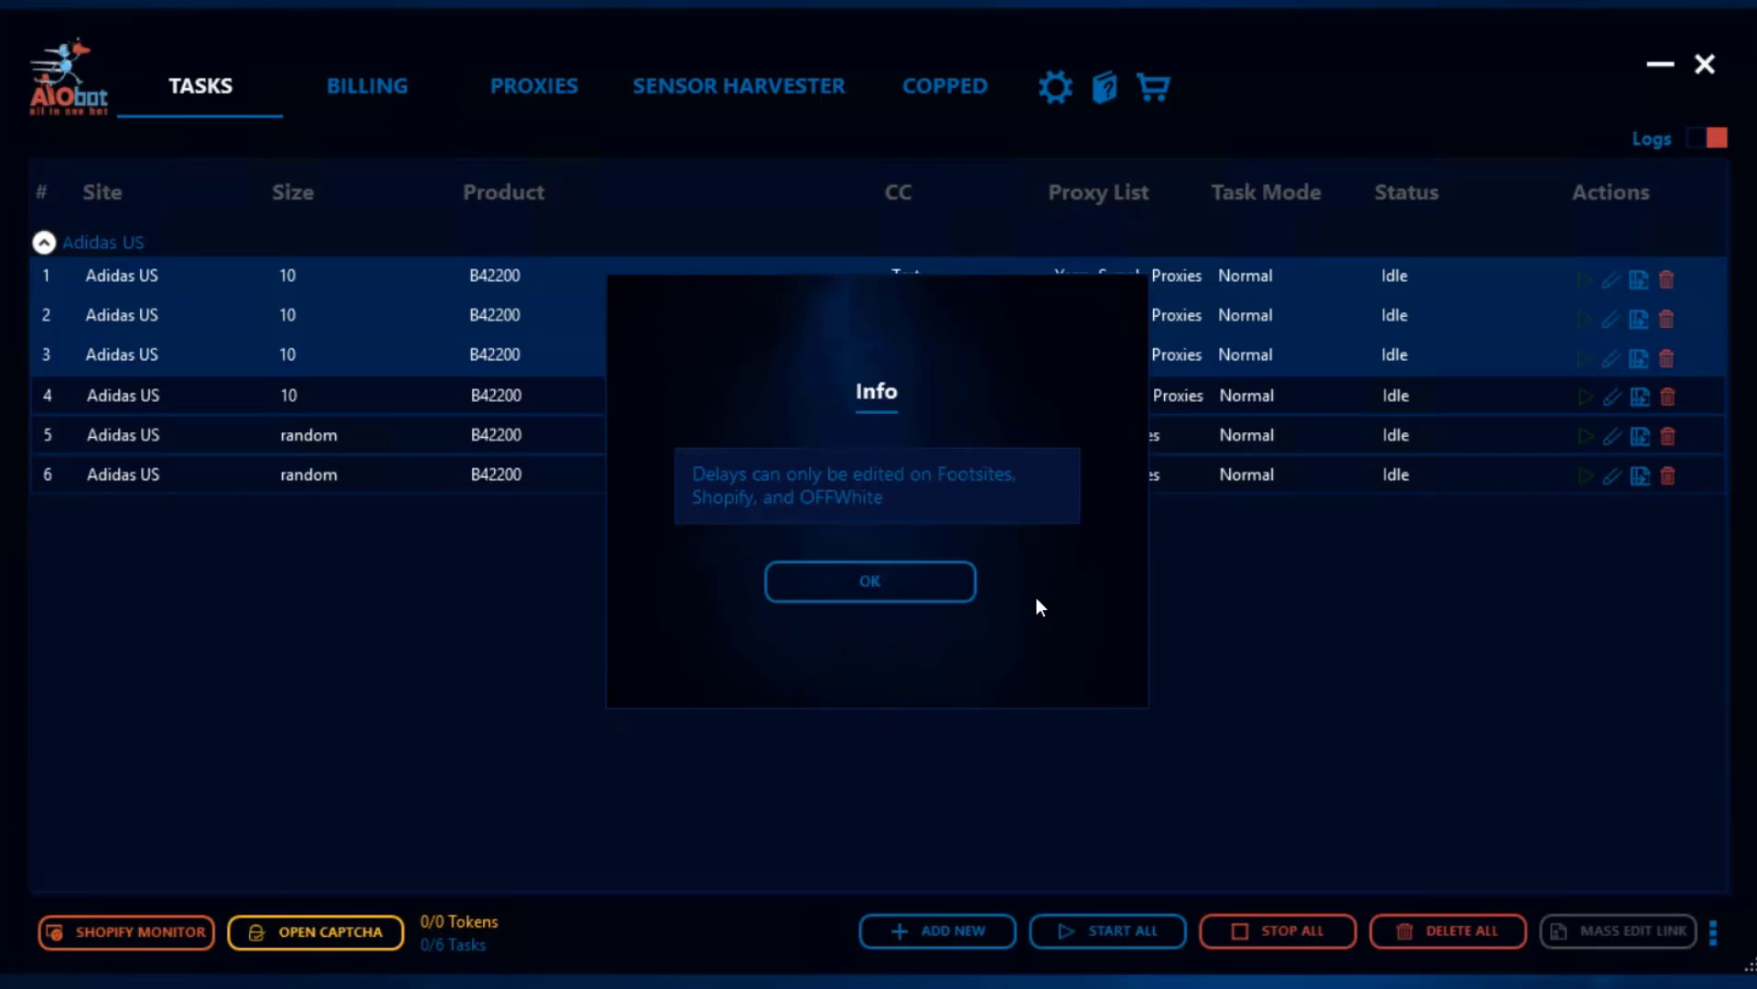
left_click(857, 600)
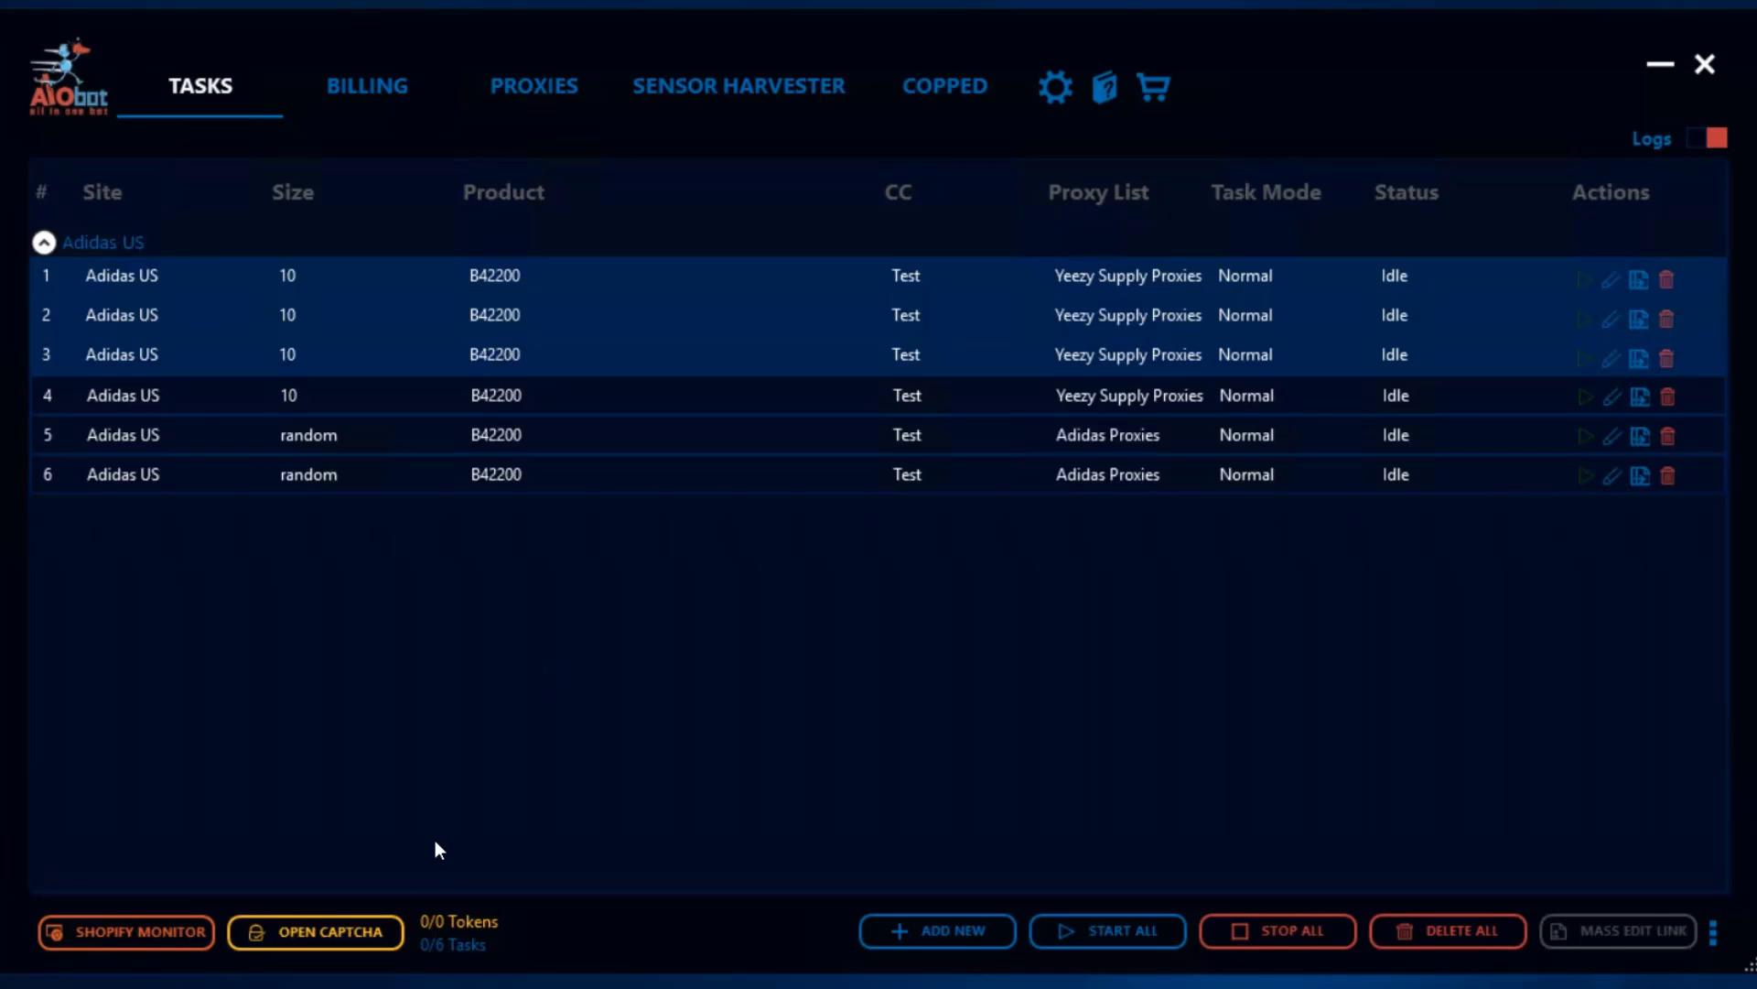
left_click(353, 940)
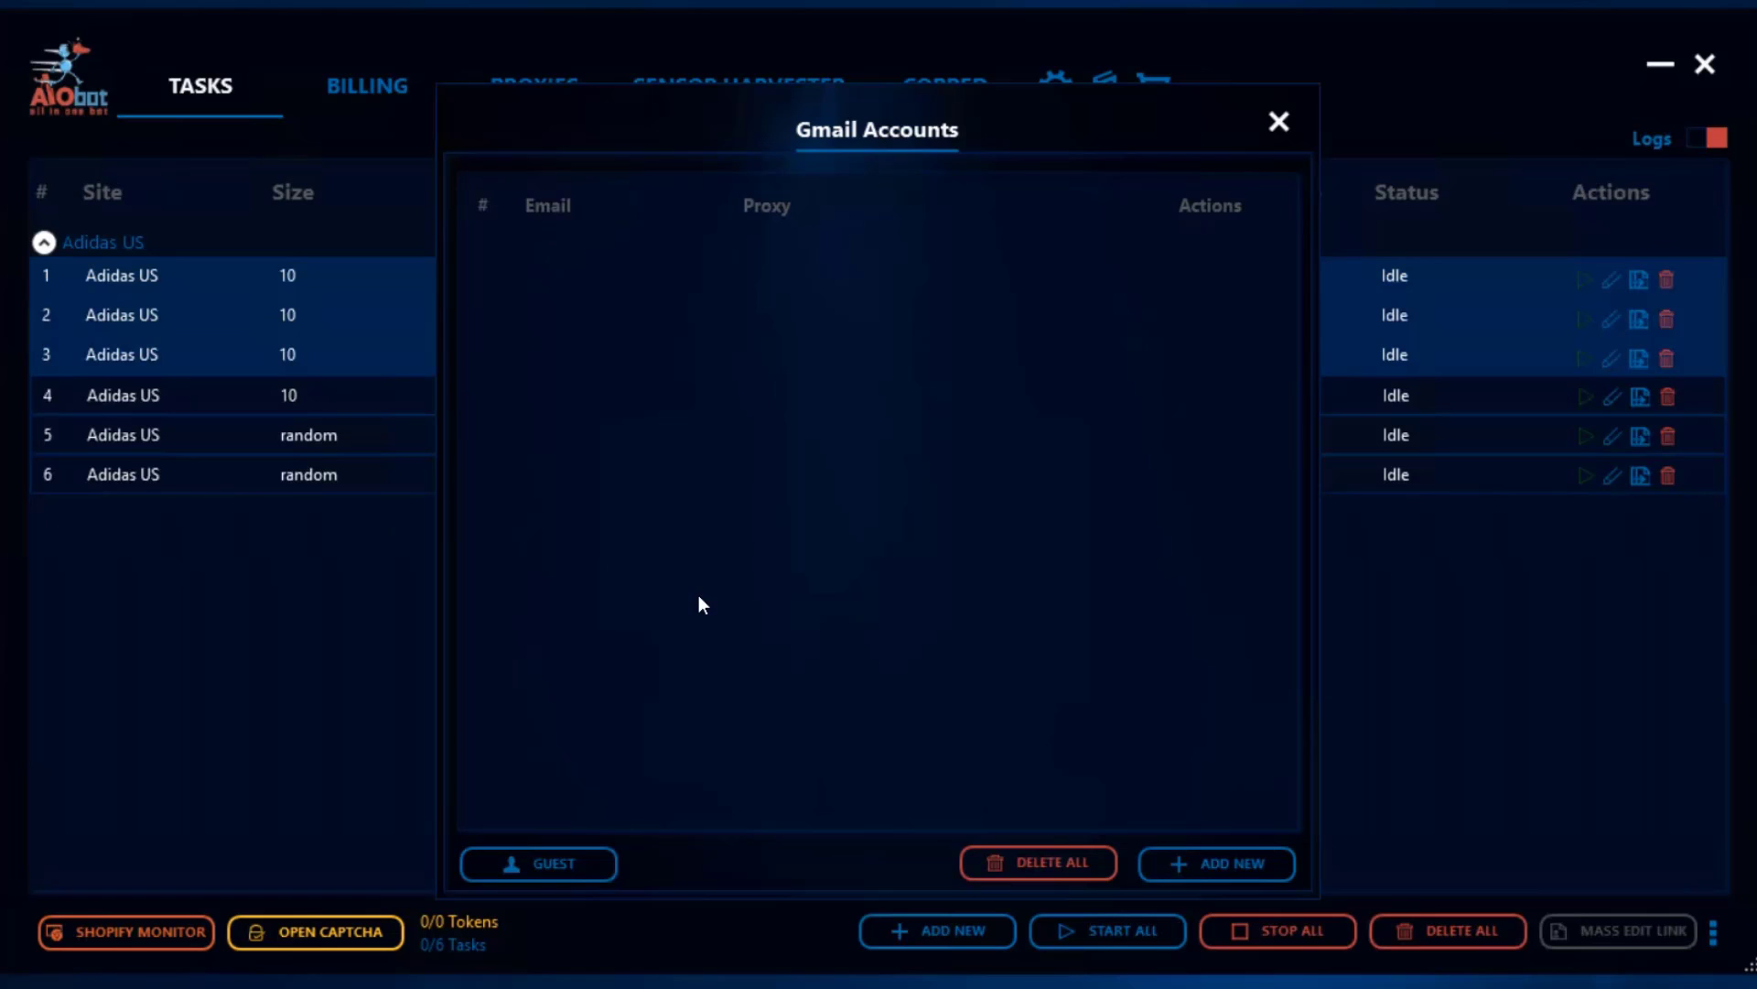
Start a guest captcha solver browser, opening and then closing the YouTube sign-in tab
left_click(549, 865)
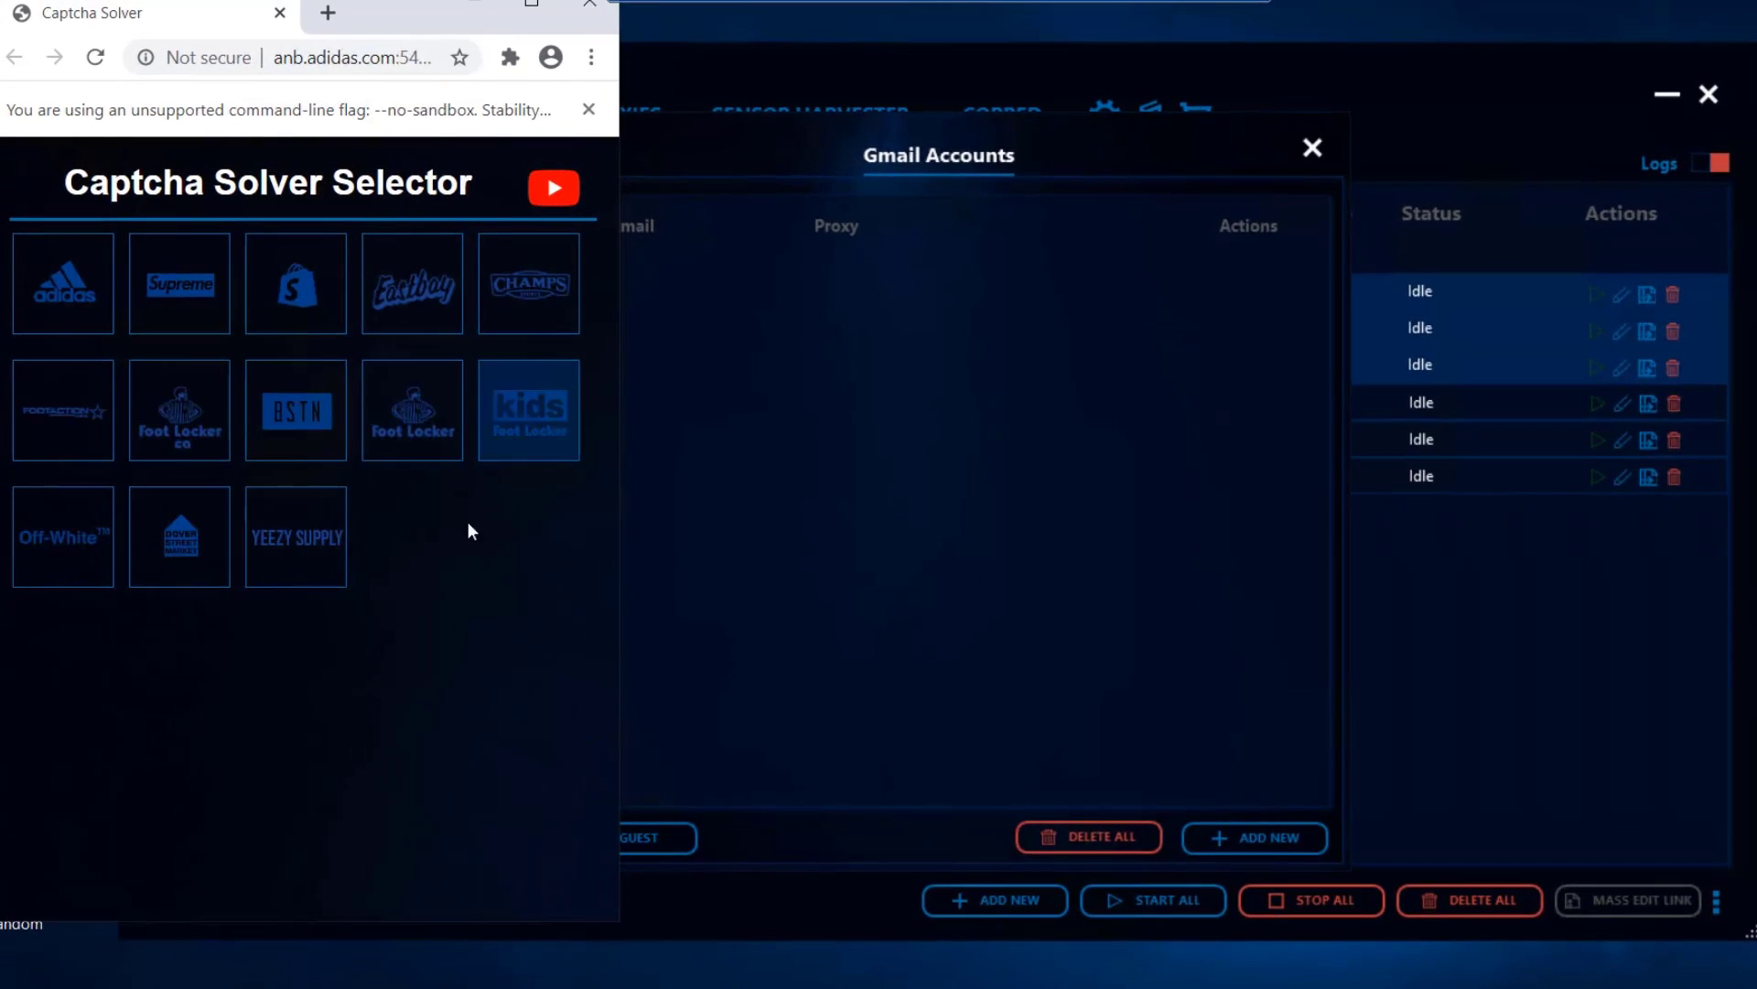
left_click(544, 190)
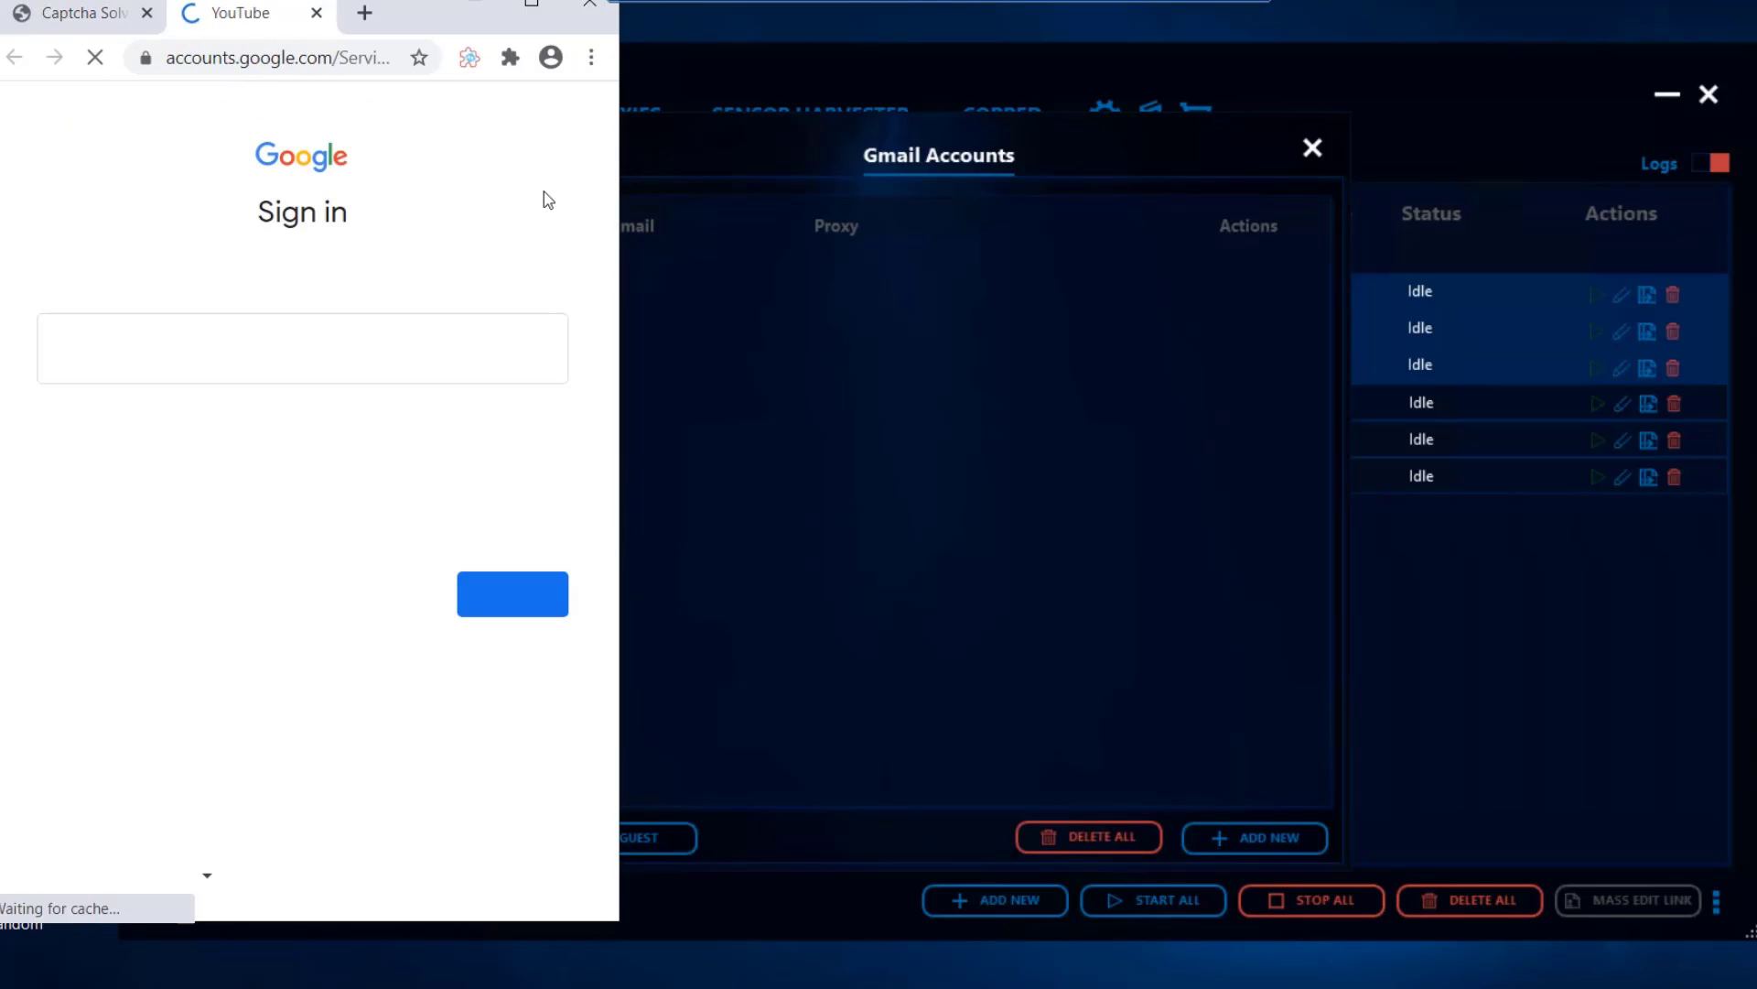
left_click(316, 14)
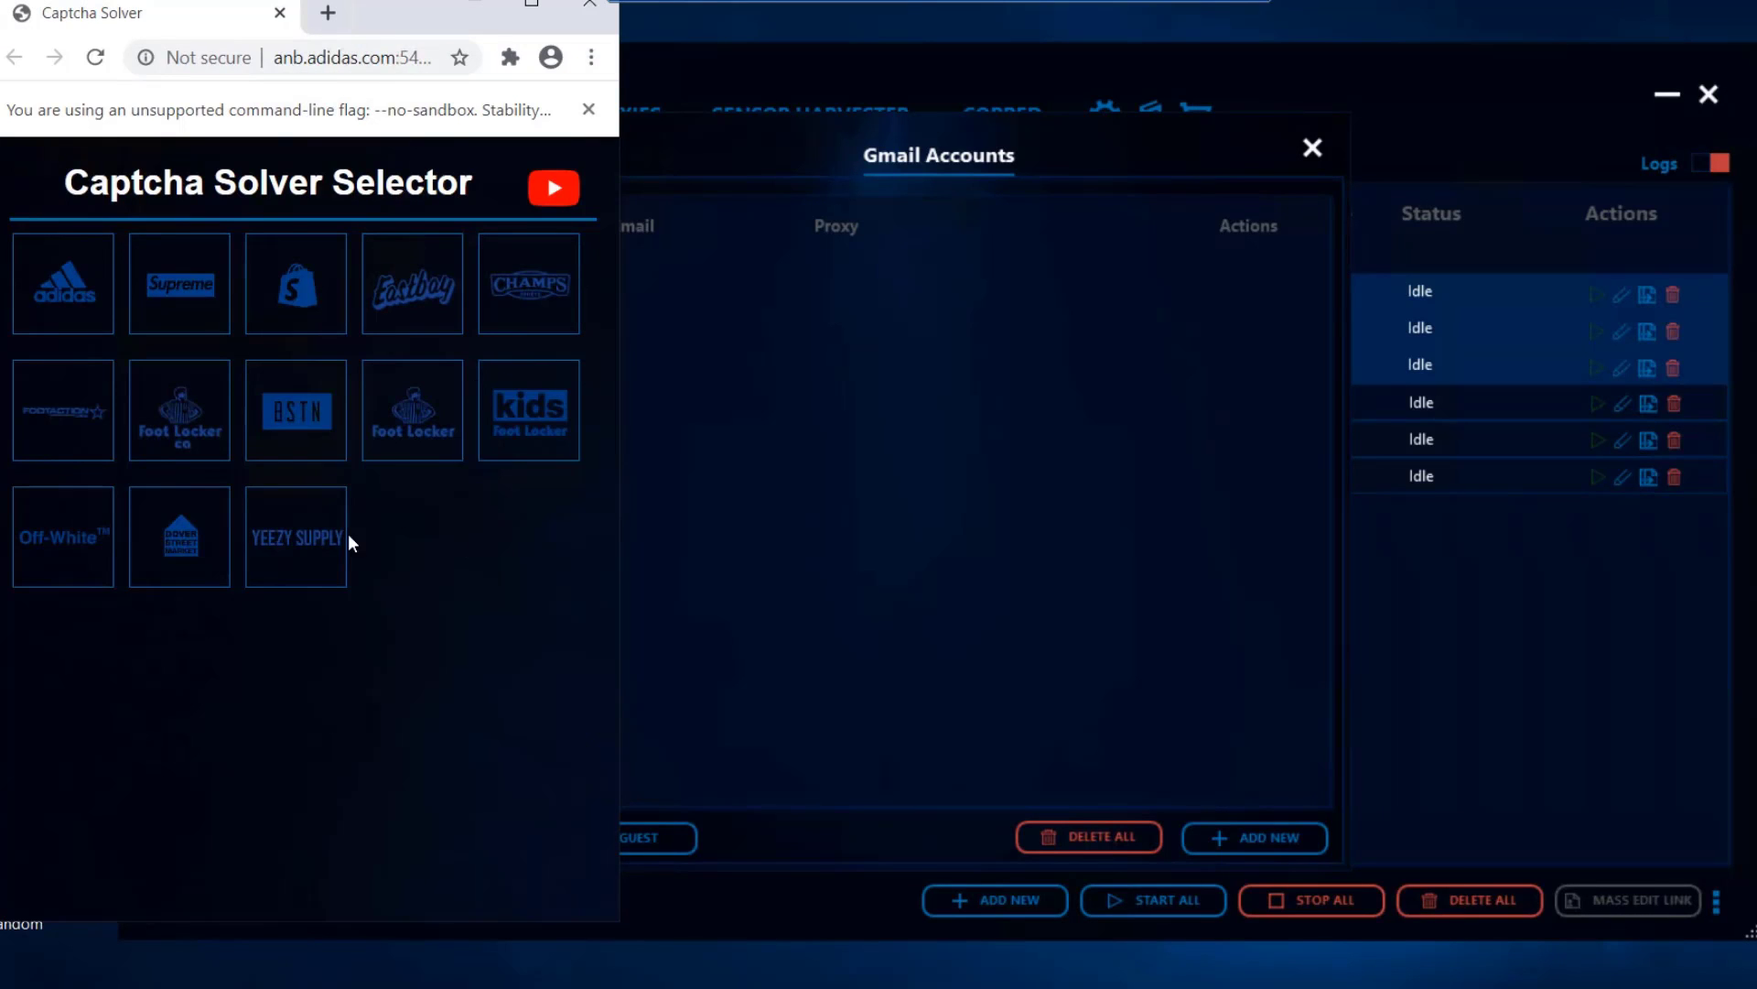
Open the Adidas solver, pass its connection test, and run the V3 score test twice
left_click(90, 310)
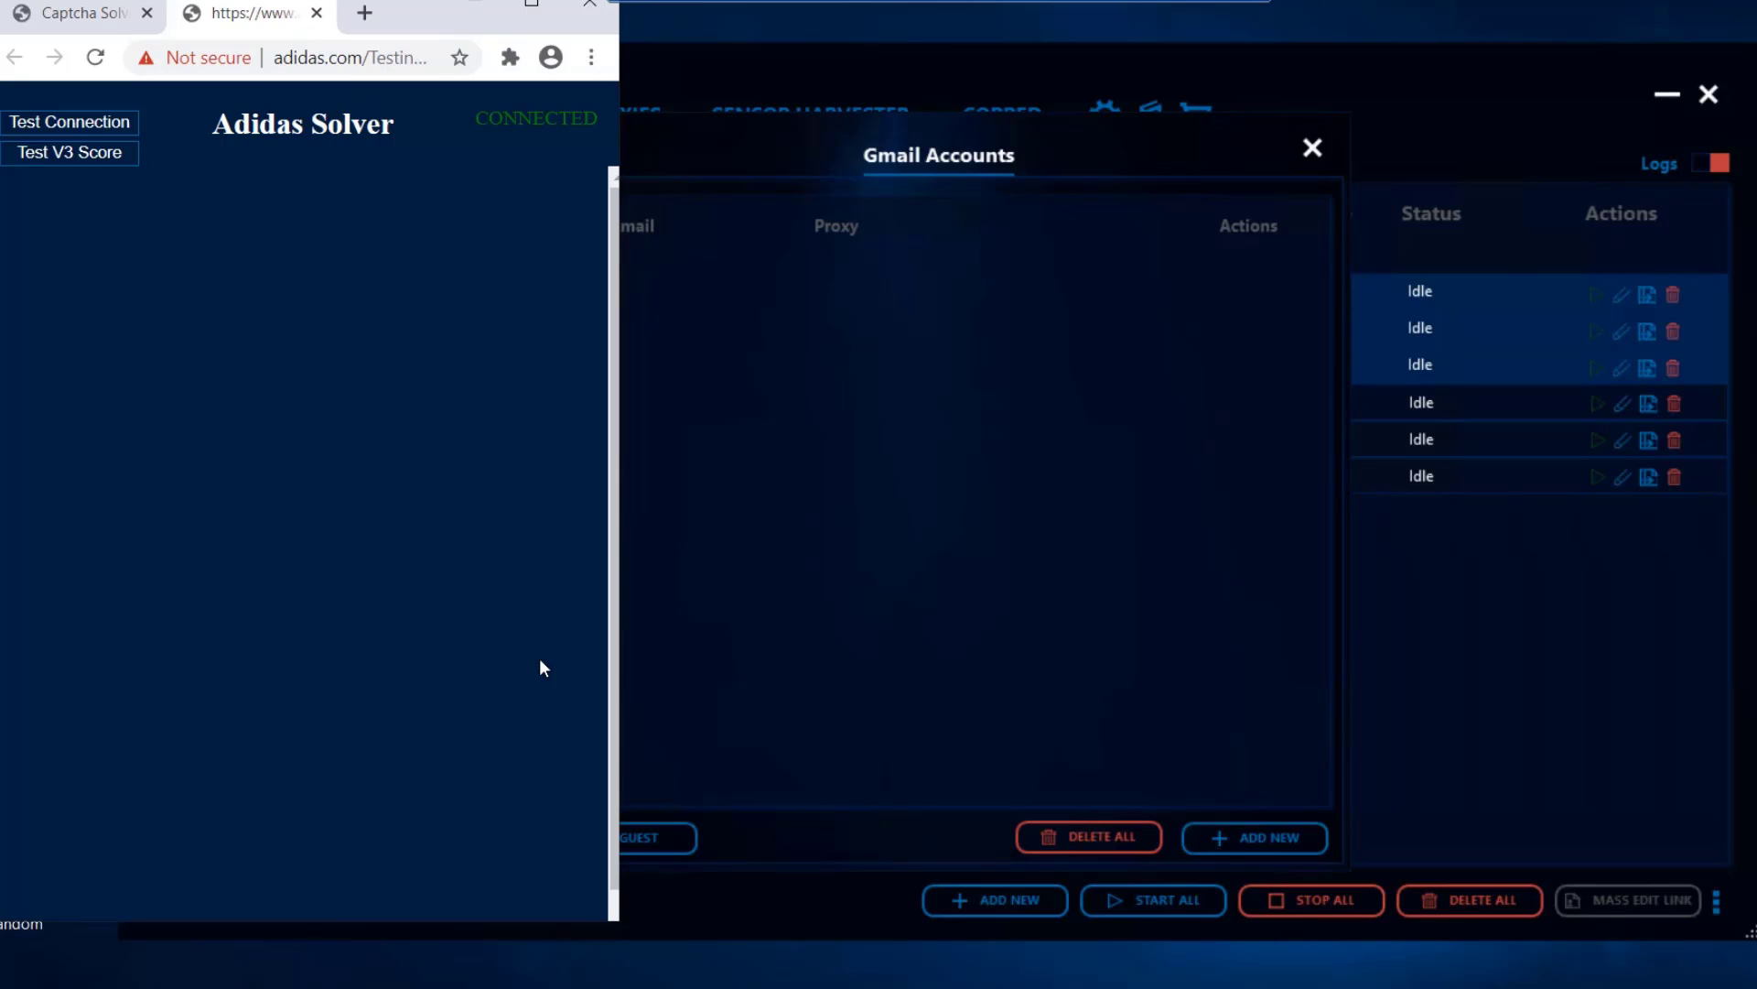
left_click(97, 120)
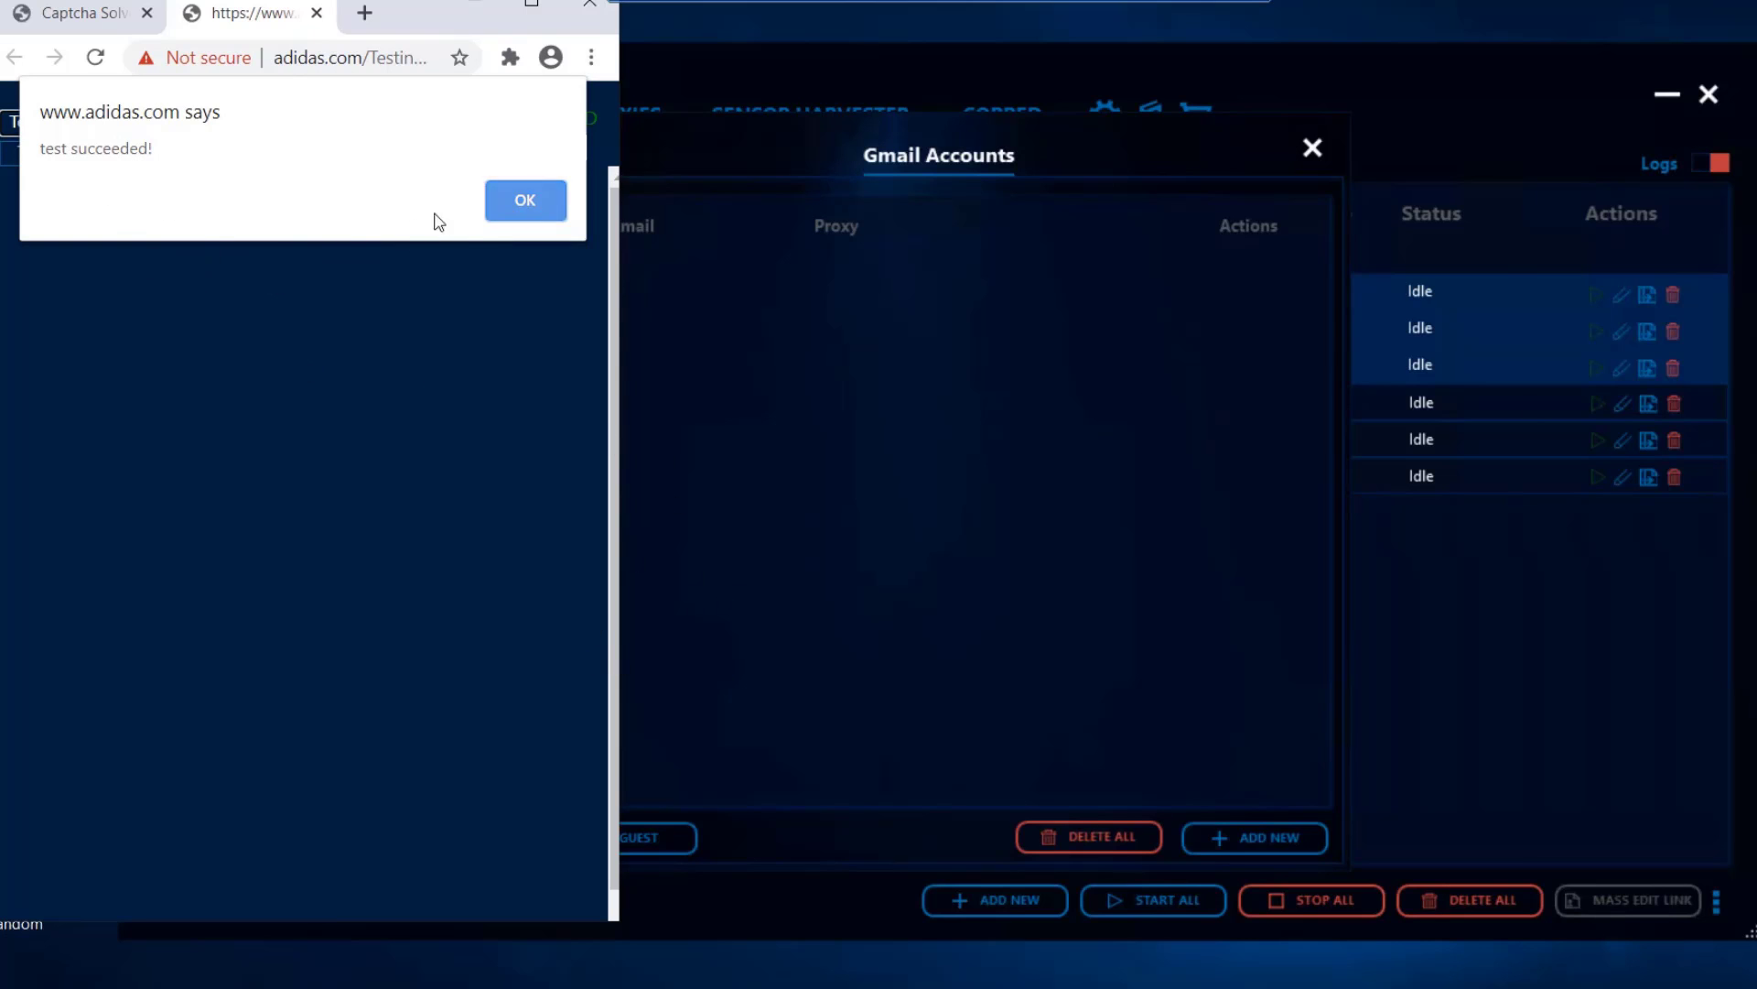
key("Return")
left_click(89, 162)
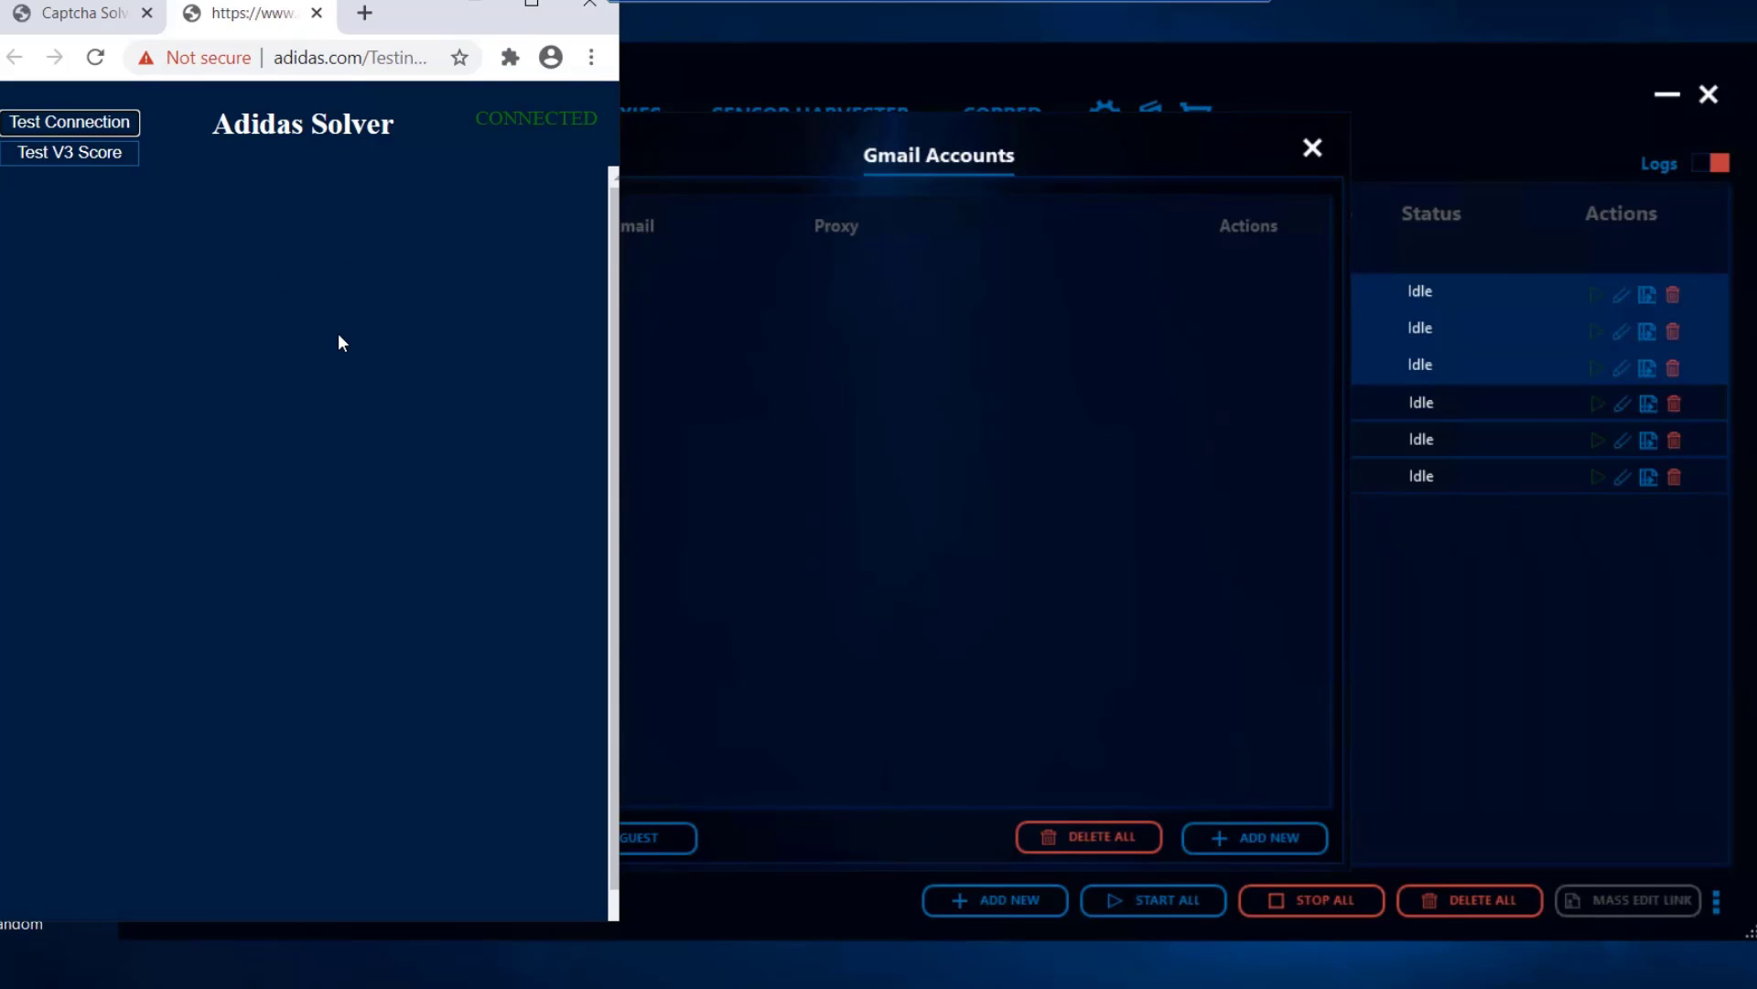
left_click(84, 163)
Close AIObot's empty Gmail Accounts window to show the six idle Adidas US tasks
left_click(905, 330)
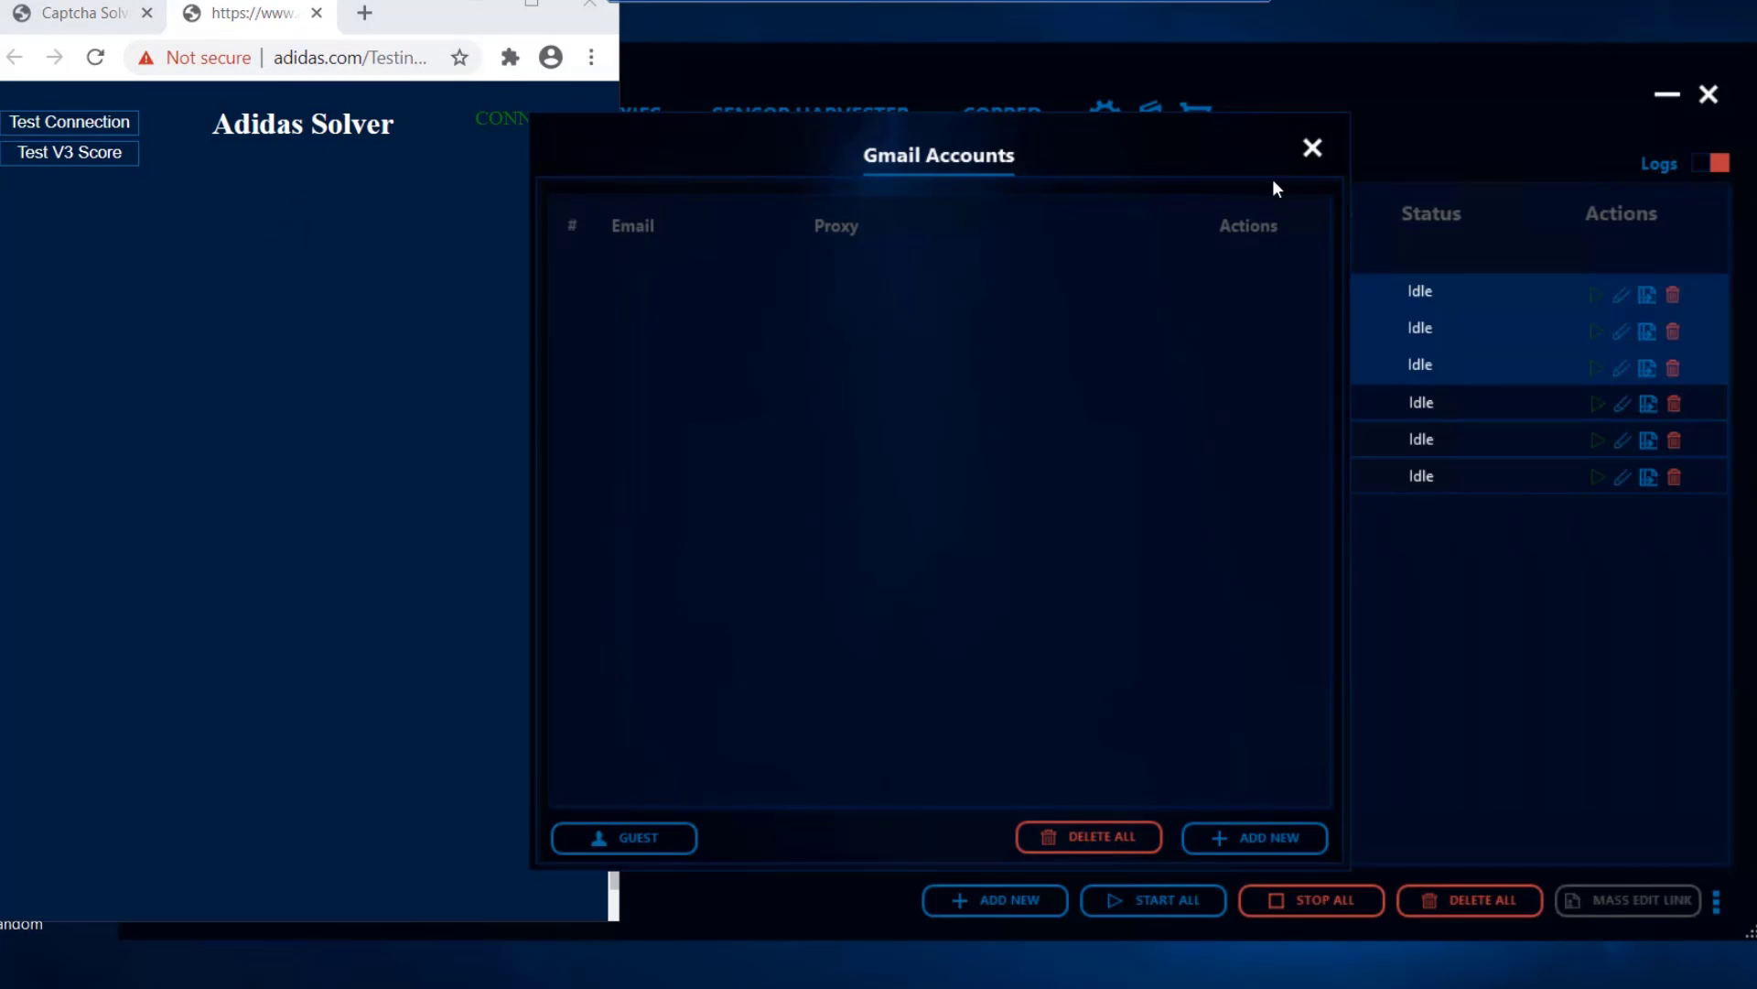
left_click(1314, 150)
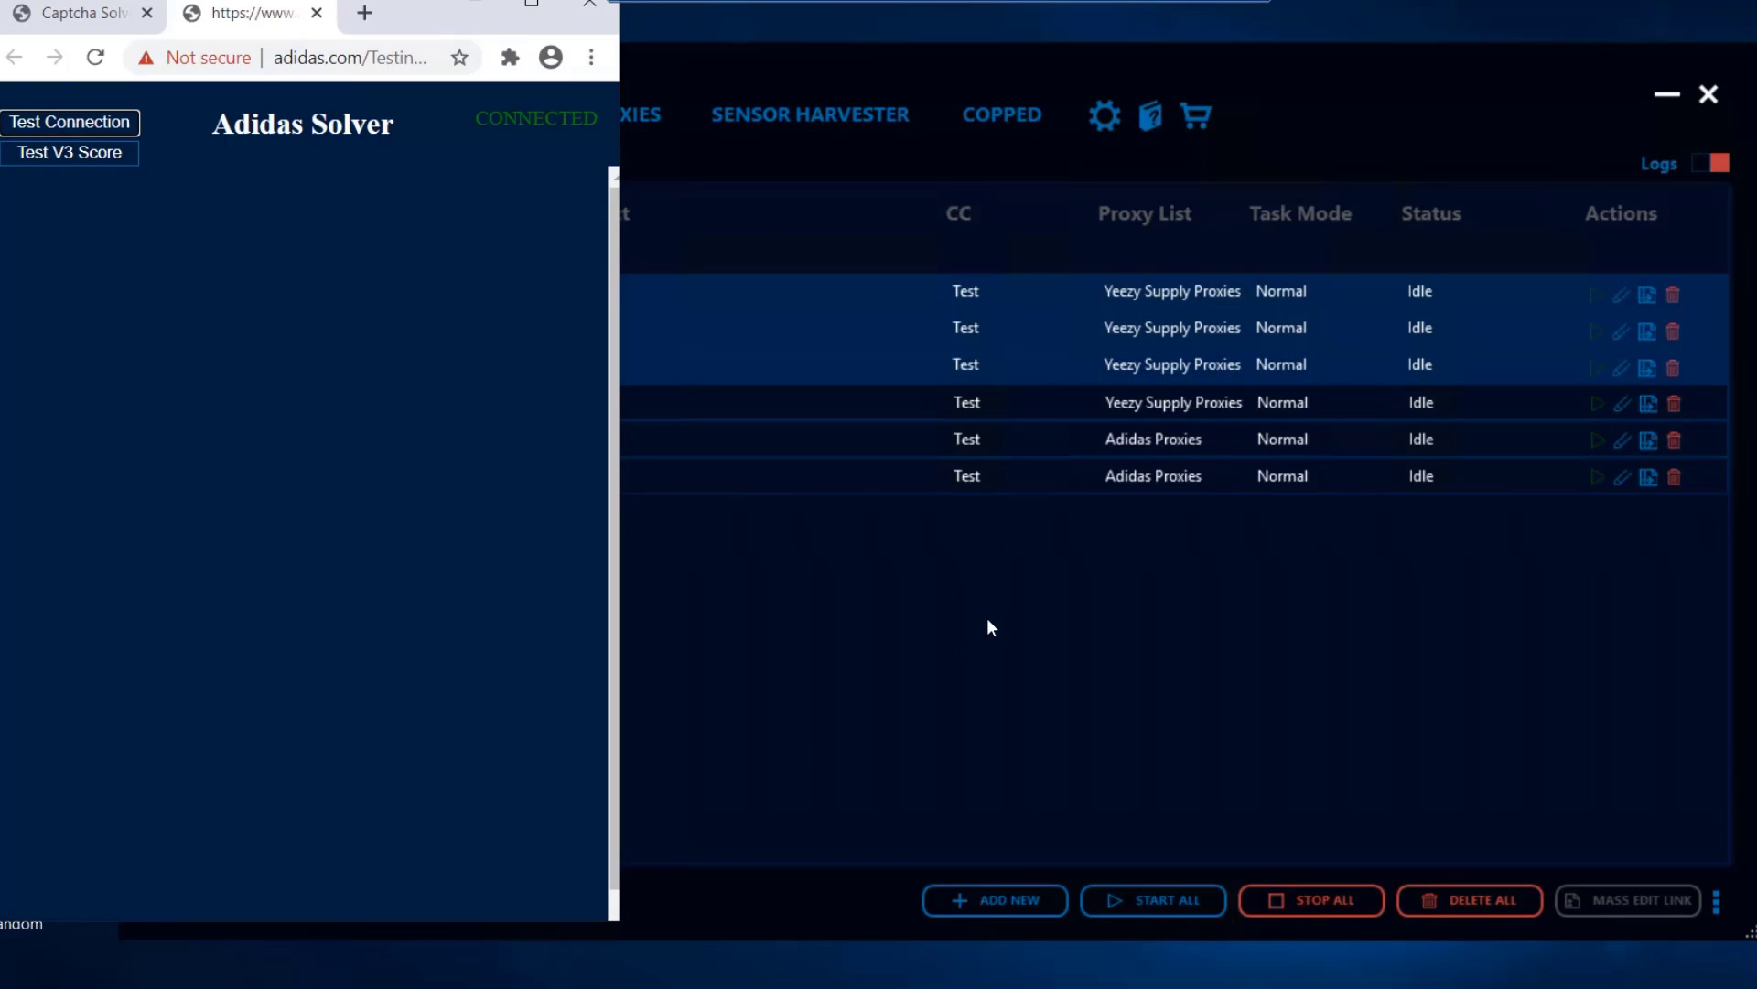
left_click(1016, 627)
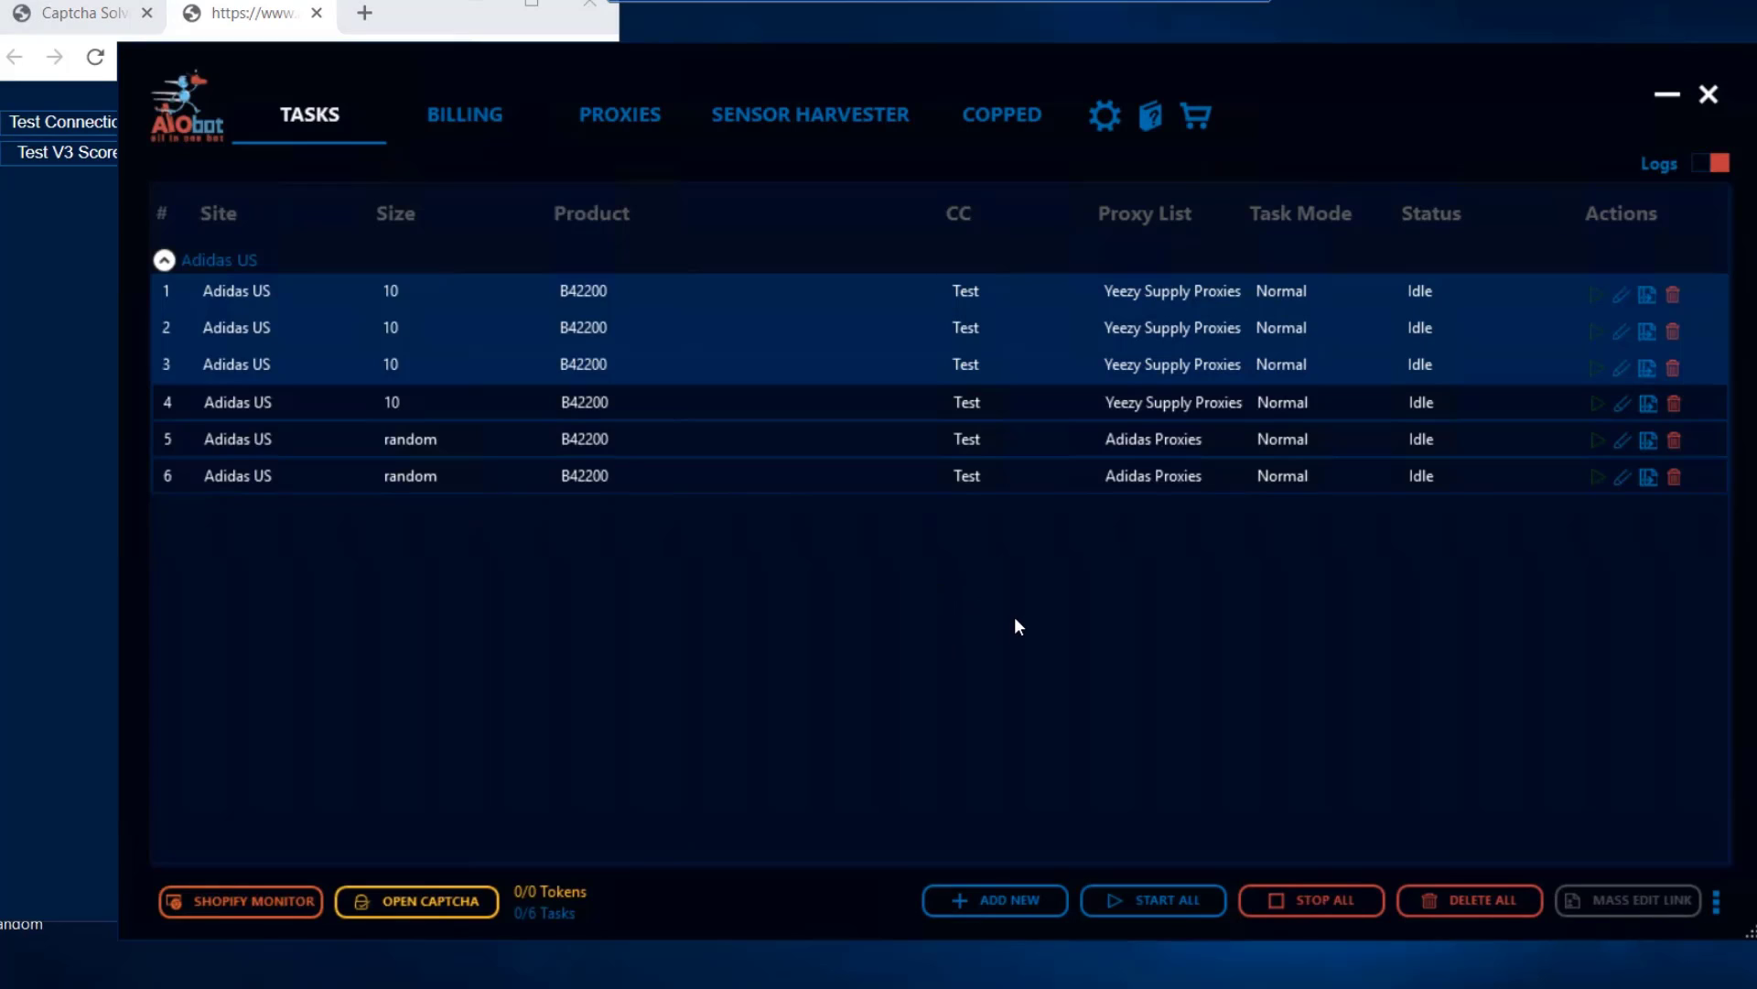